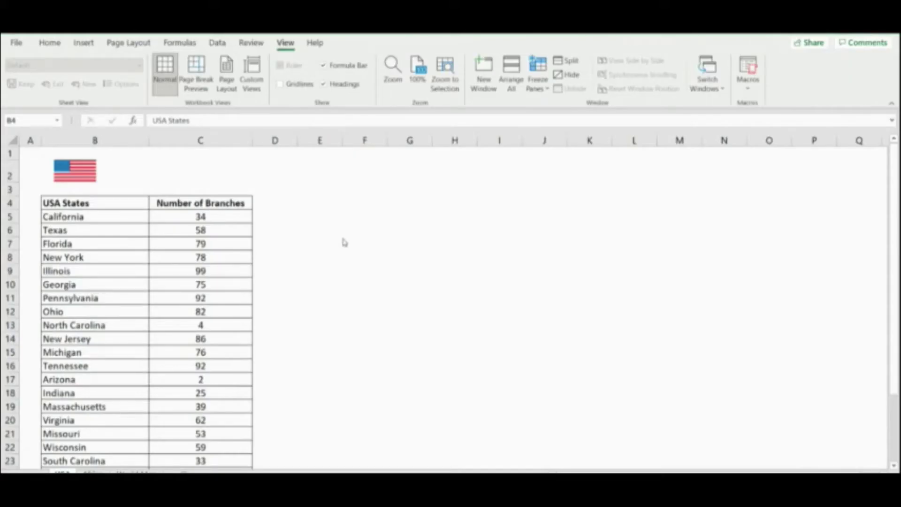
Select the USA States and Number of Branches table from B4 through row 29.
click(117, 257)
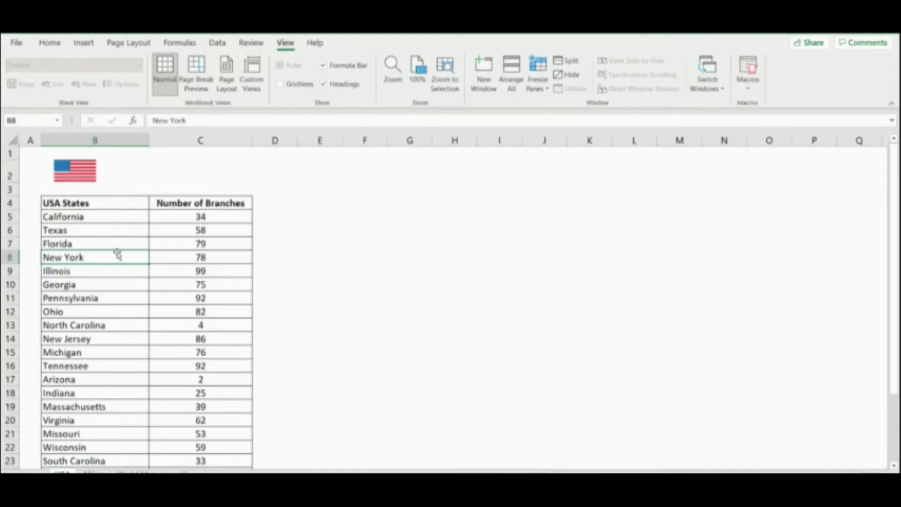
click(97, 207)
key(ctrl+shift+End)
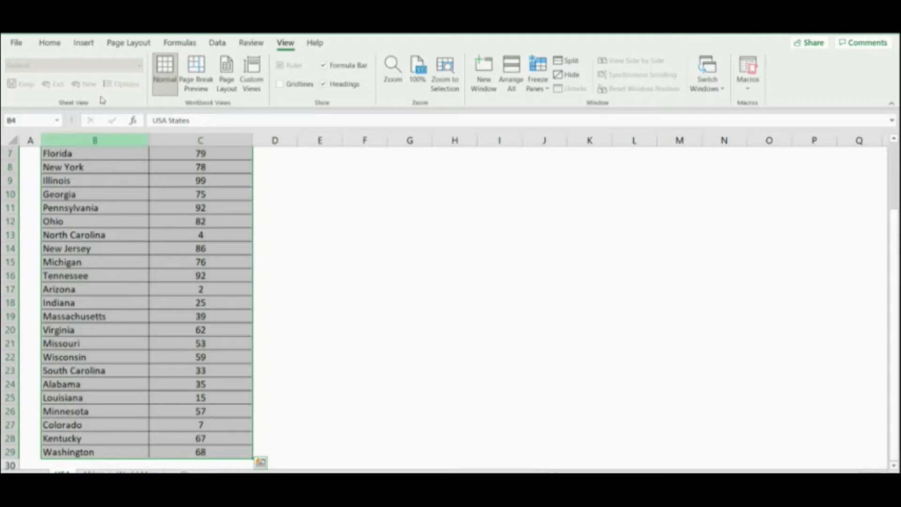
Convert the selected states and branches range into a formatted table.
click(91, 48)
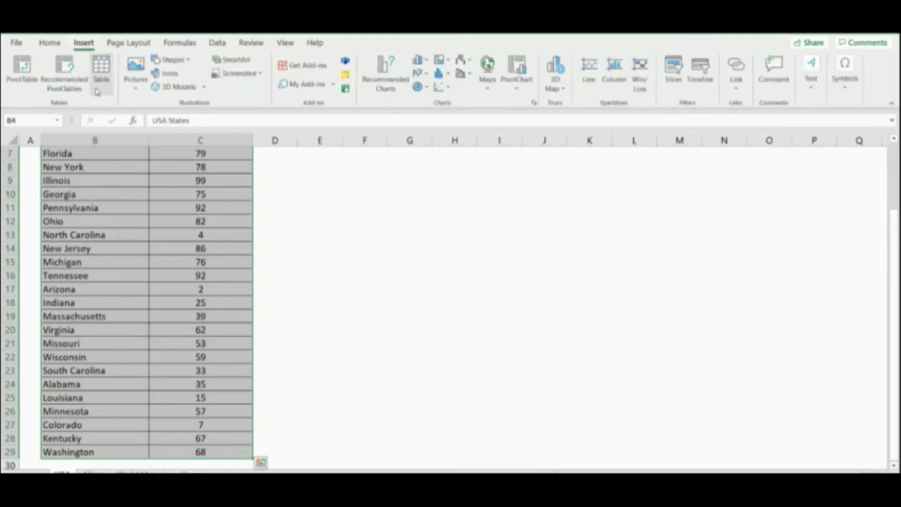
click(101, 70)
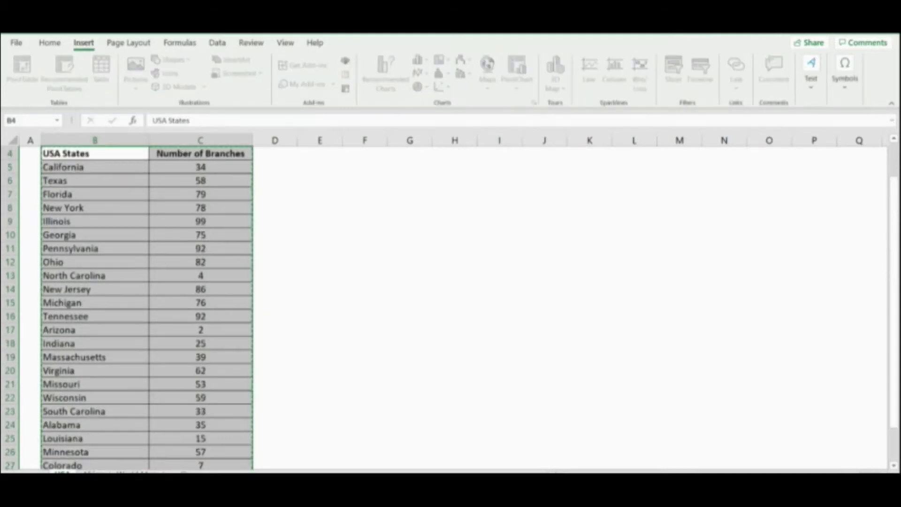
key(Return)
Select all the state names in column B of the new table.
click(119, 269)
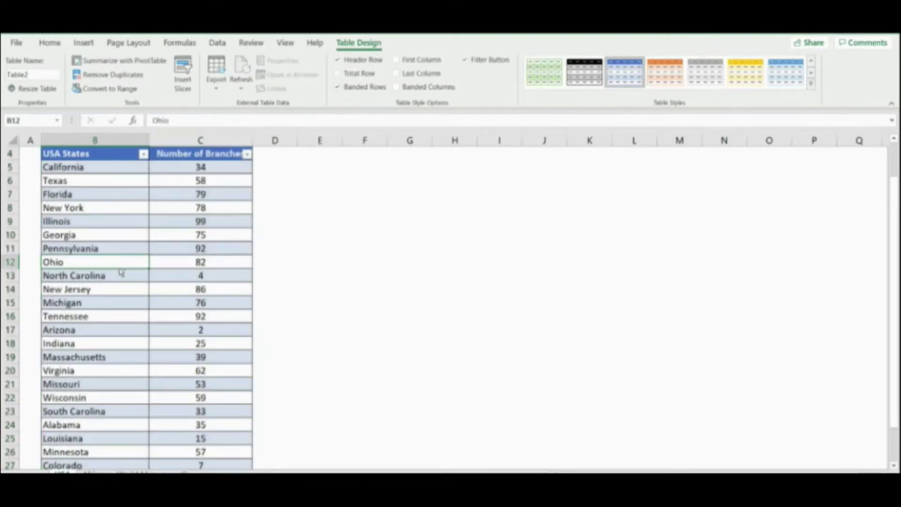
key(ctrl+Home)
click(101, 217)
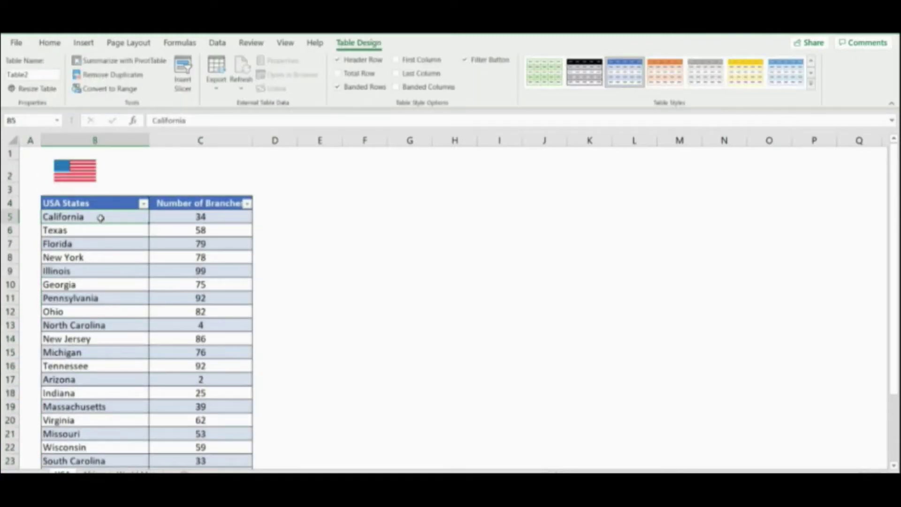
key(ctrl+shift+Down)
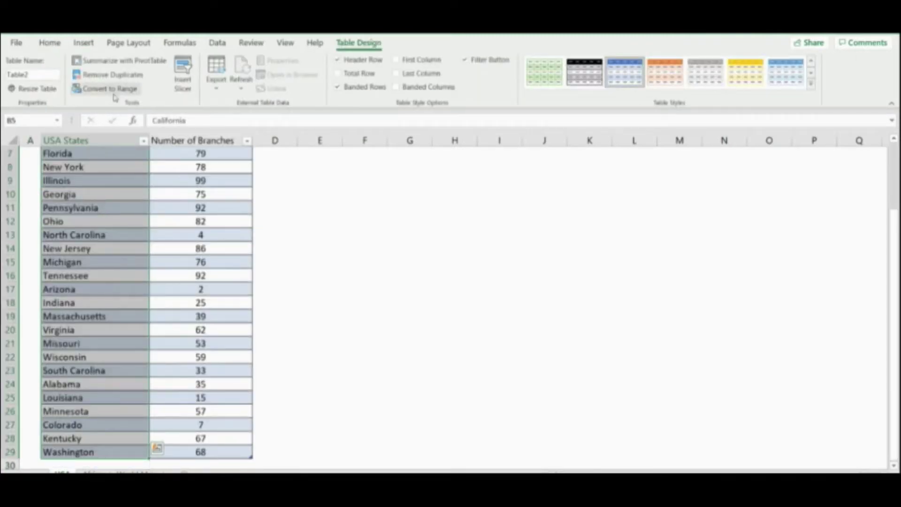
Make the column B state names Geography data, then reselect the USA States header B4.
click(218, 43)
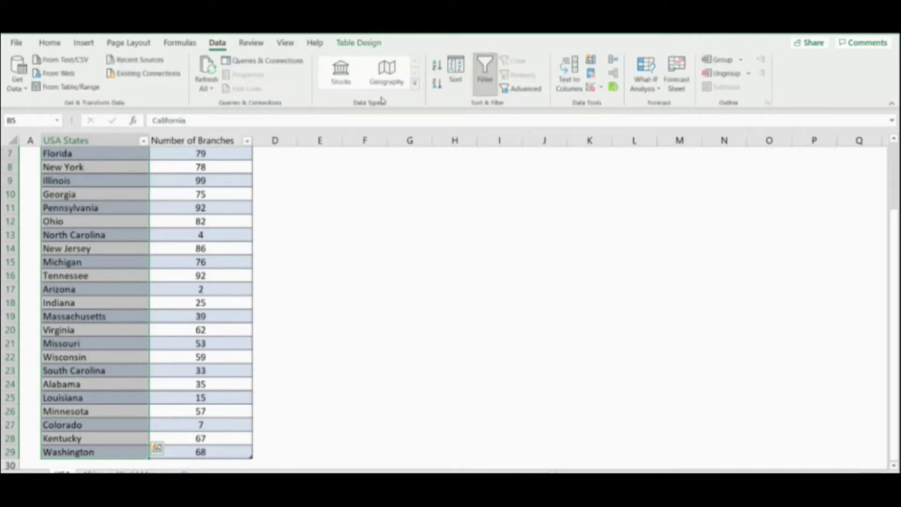
click(386, 75)
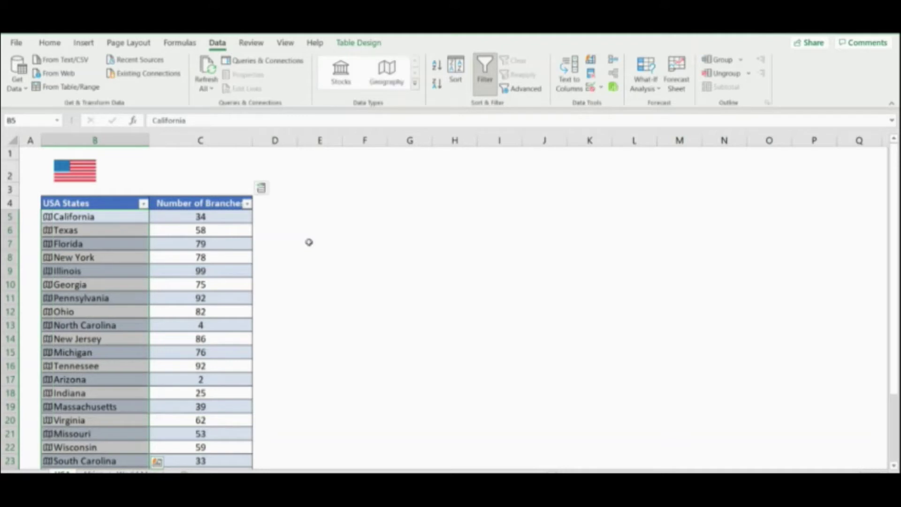
click(277, 244)
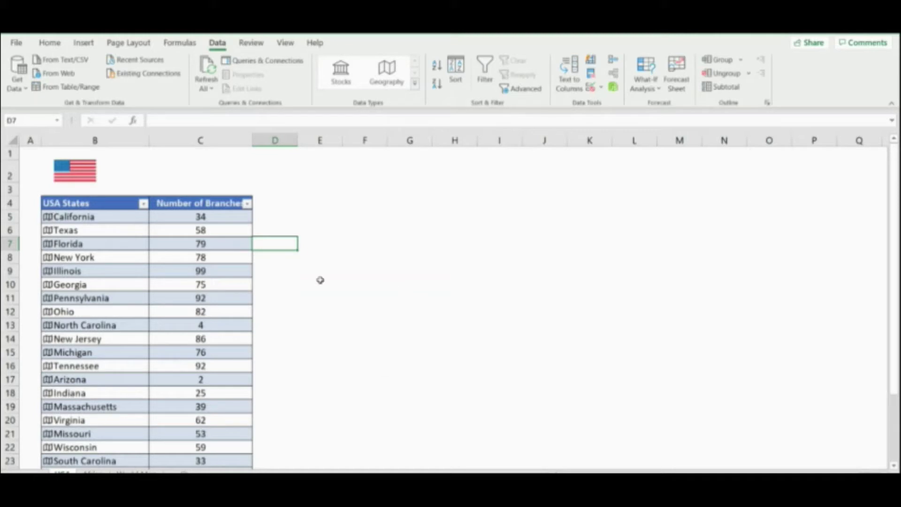
click(280, 270)
mouse_move(896, 246)
mouse_down()
mouse_move(894, 306)
mouse_move(877, 176)
mouse_up()
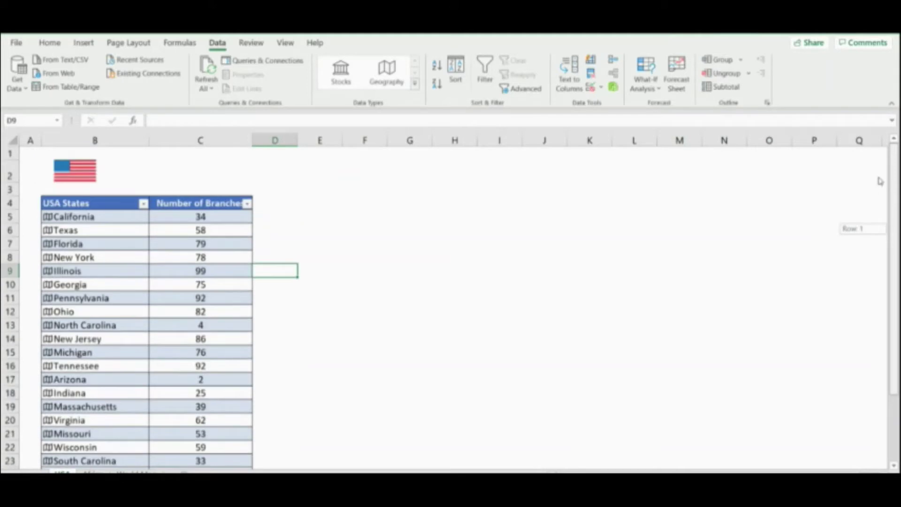
click(107, 203)
Insert a Filled Map chart of branches per state from the whole table.
key(ctrl+shift+End)
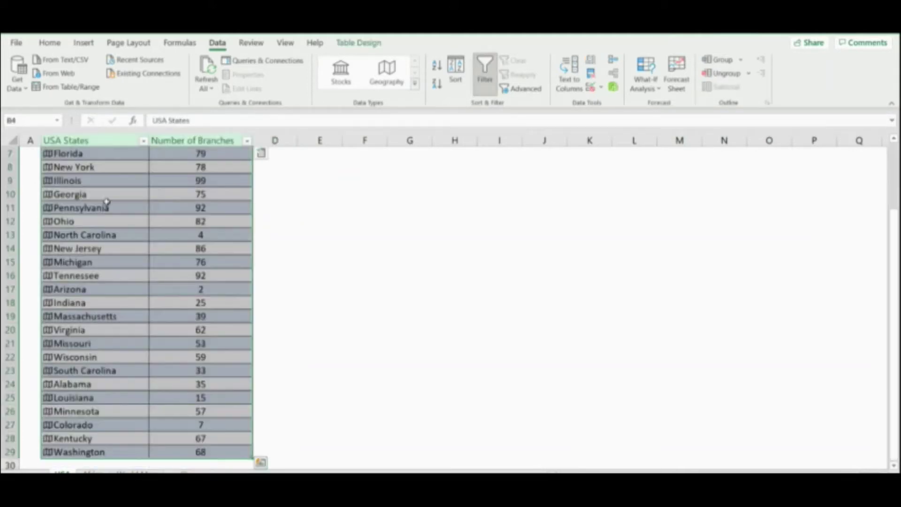
click(79, 46)
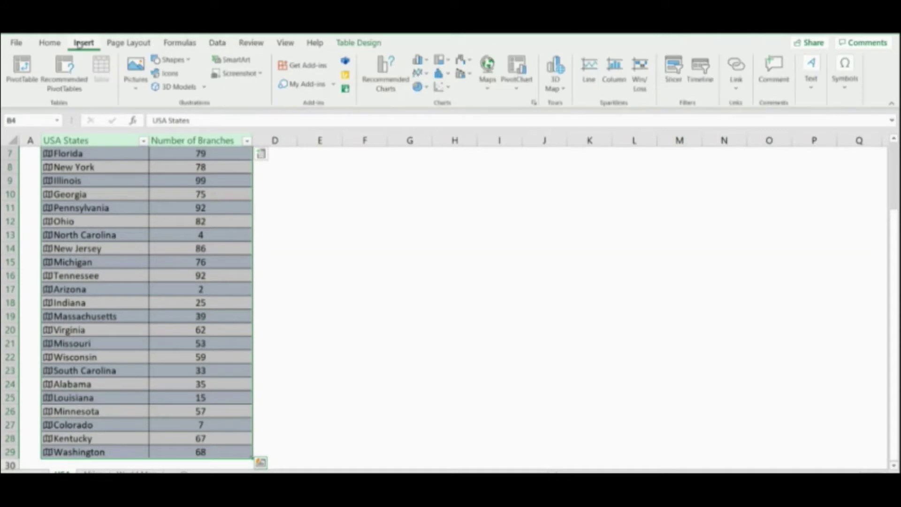
click(487, 91)
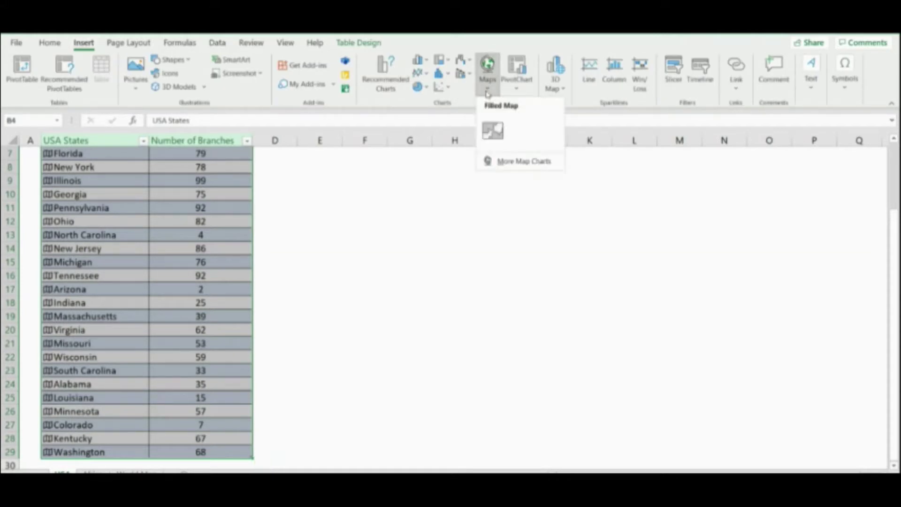
click(491, 131)
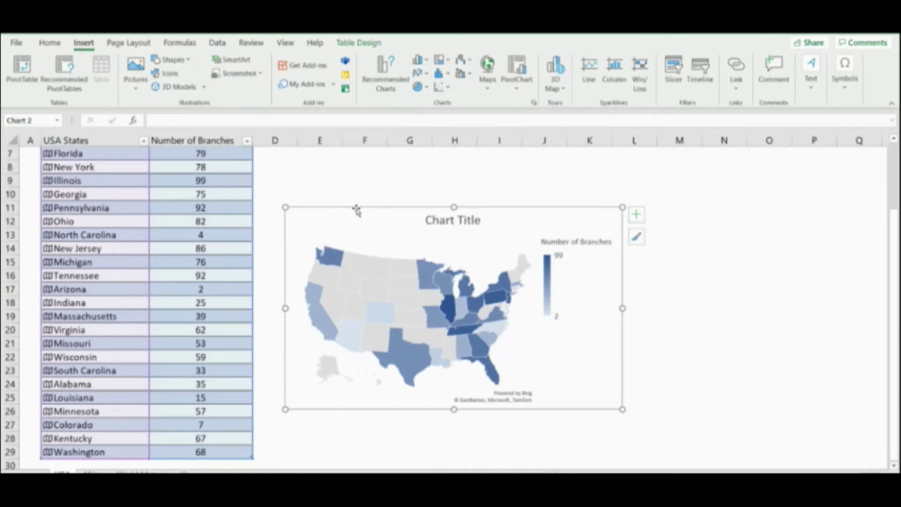
Move the map chart up beside the table and enlarge it from its corner.
drag(359, 210, 353, 176)
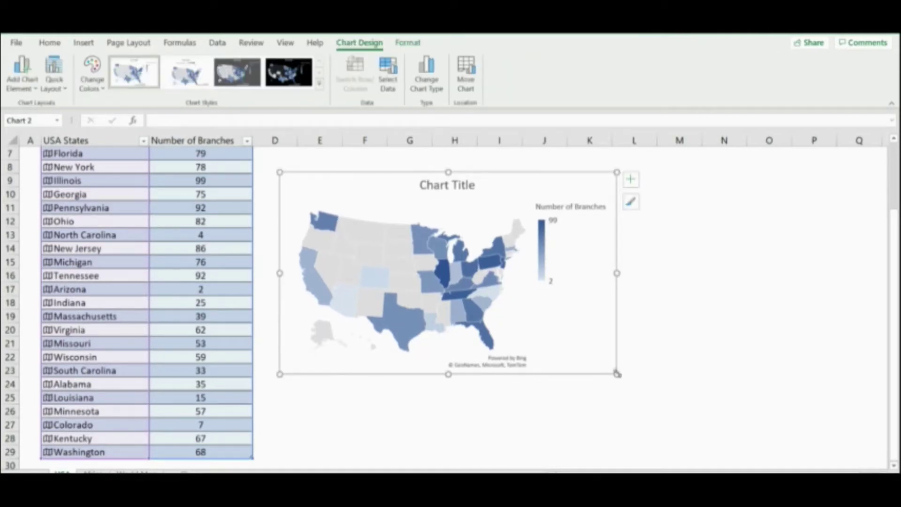
drag(617, 374, 767, 434)
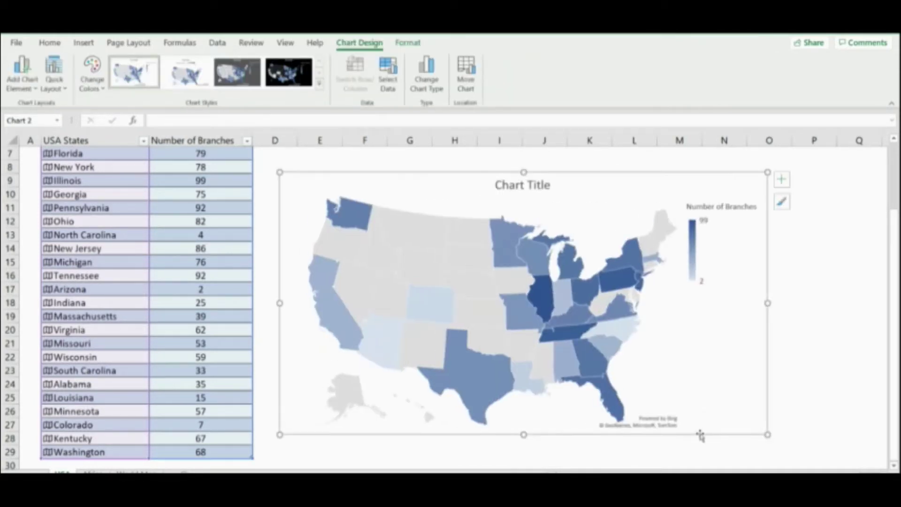
drag(767, 434, 780, 444)
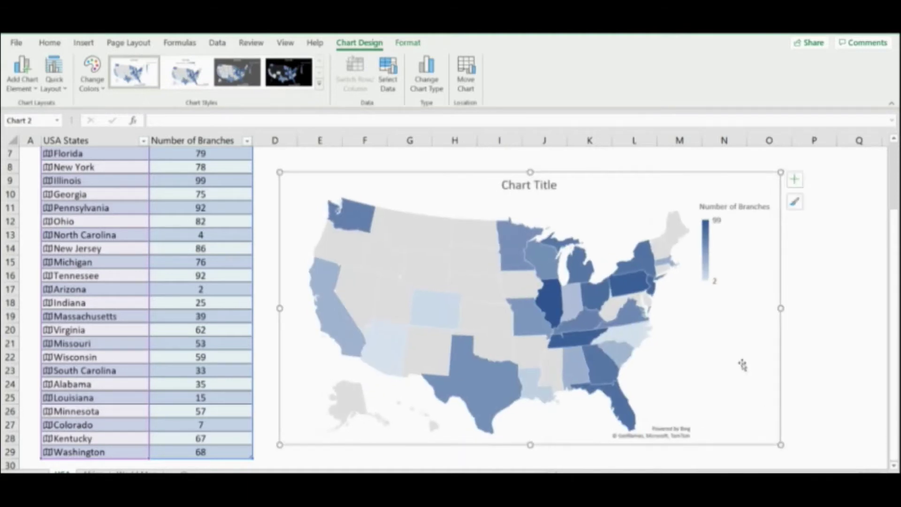
click(796, 203)
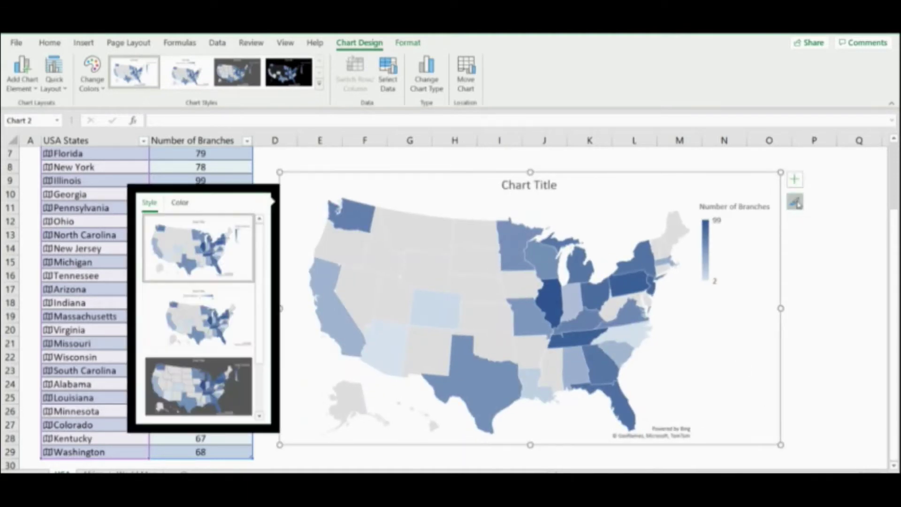
click(197, 327)
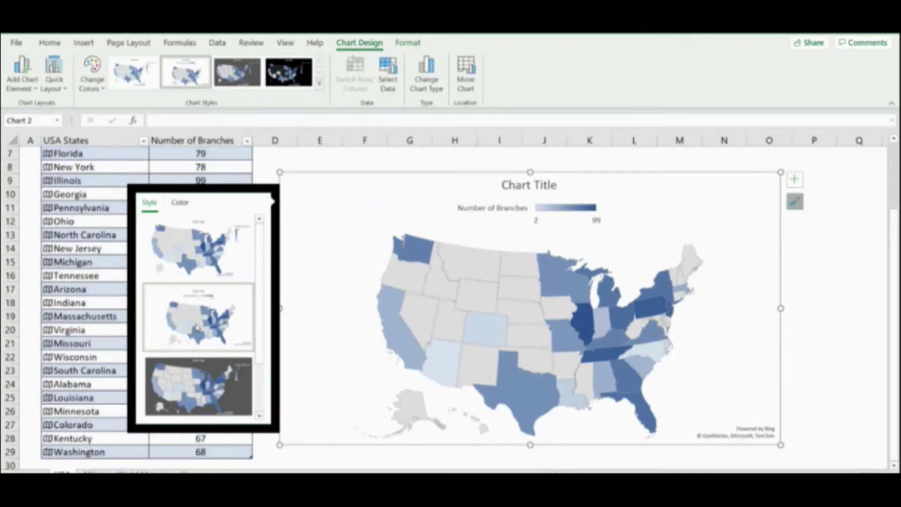
click(195, 388)
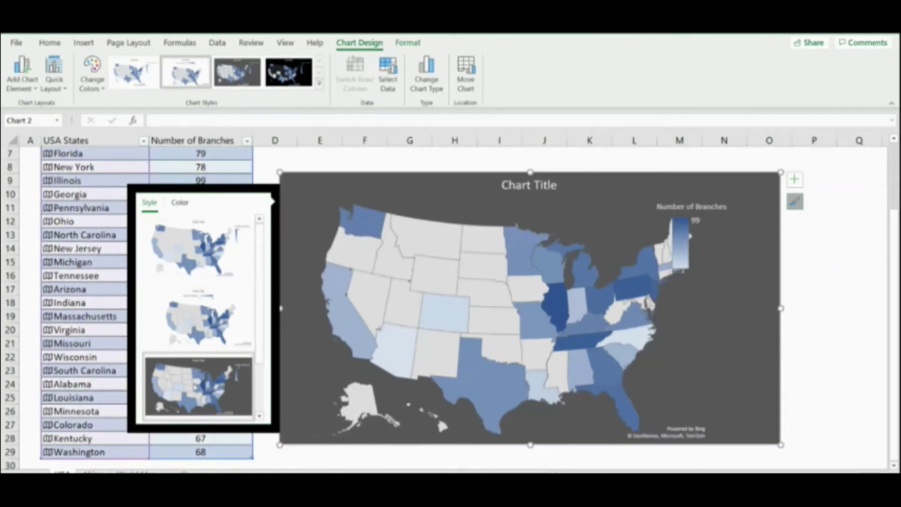
scroll(261, 371, down, 2)
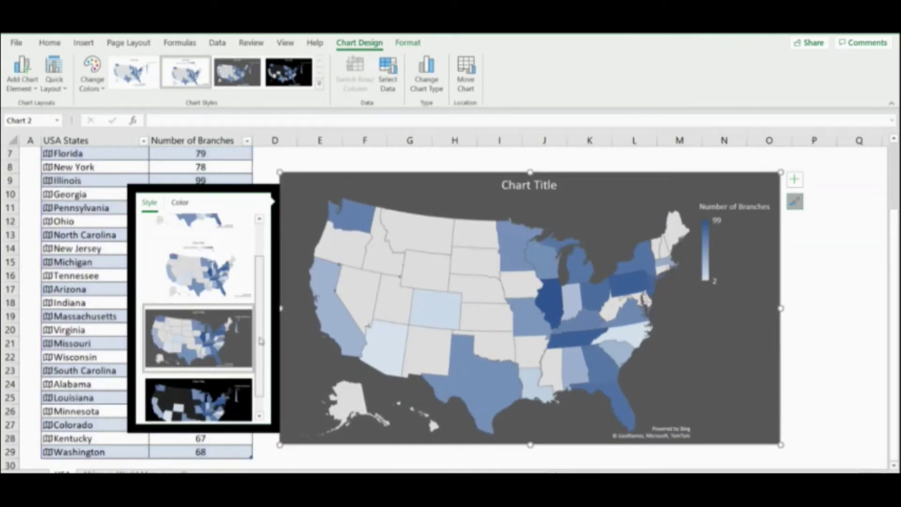
click(201, 396)
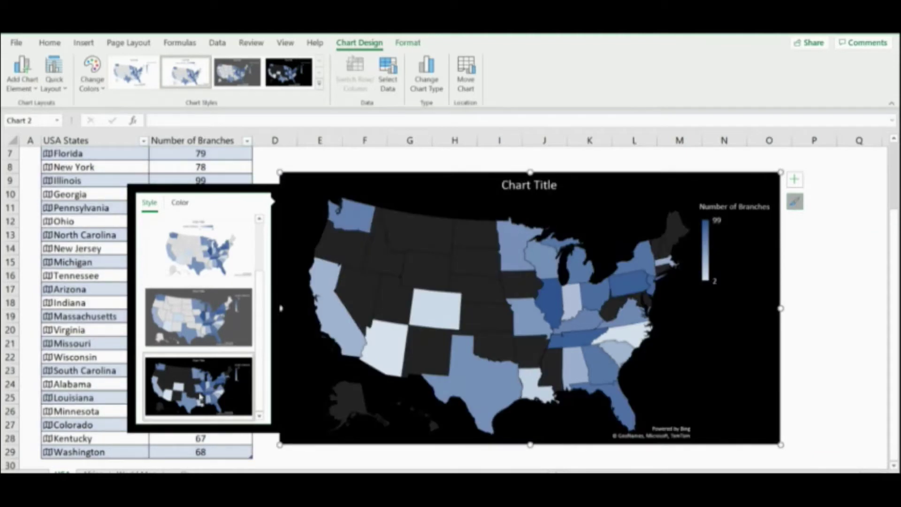
scroll(193, 282, up, 2)
scroll(192, 262, up, 2)
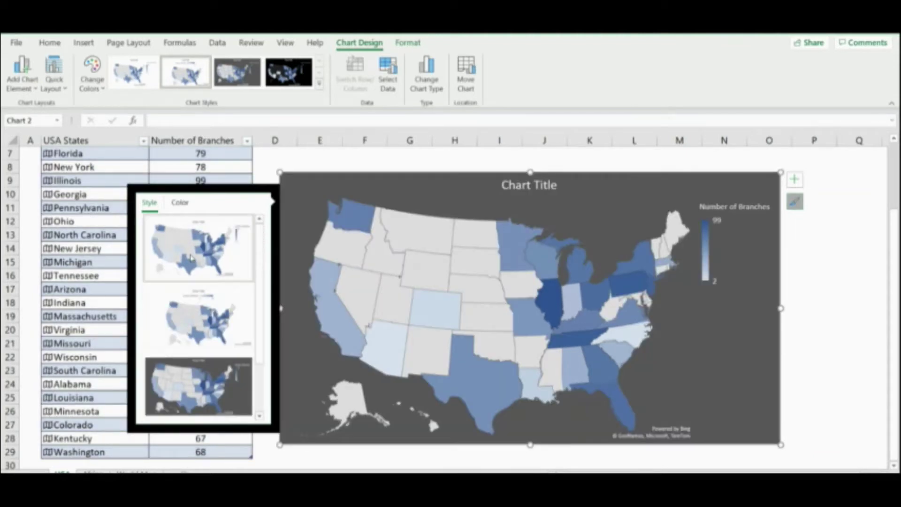
click(182, 204)
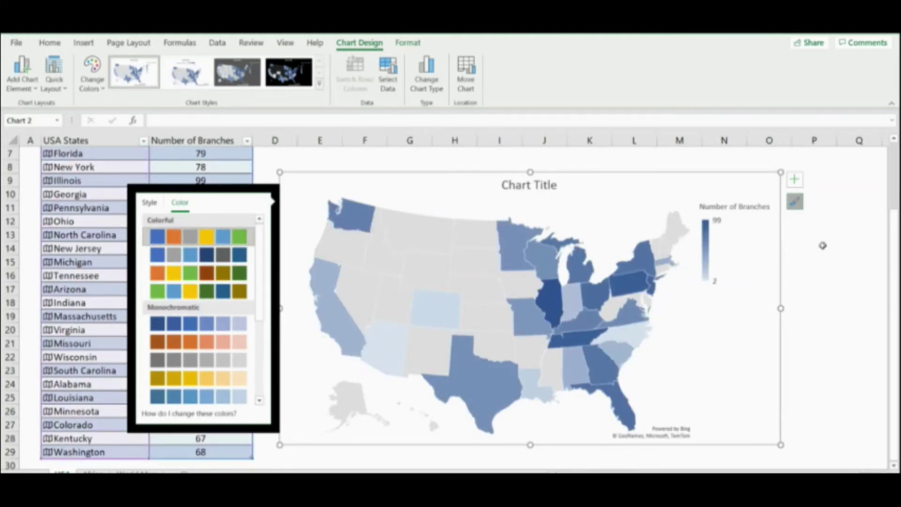
click(823, 246)
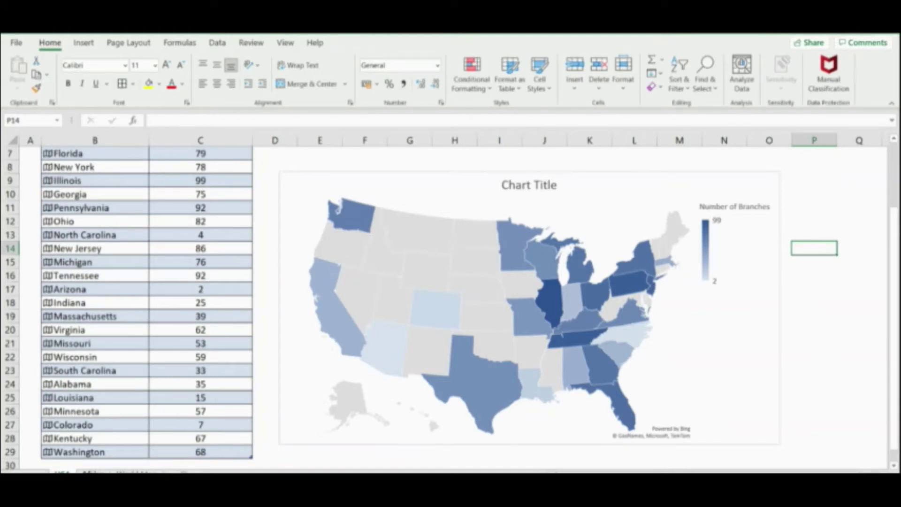
On the Africa sheet, convert the Africa branches range into a formatted table.
click(92, 473)
click(130, 297)
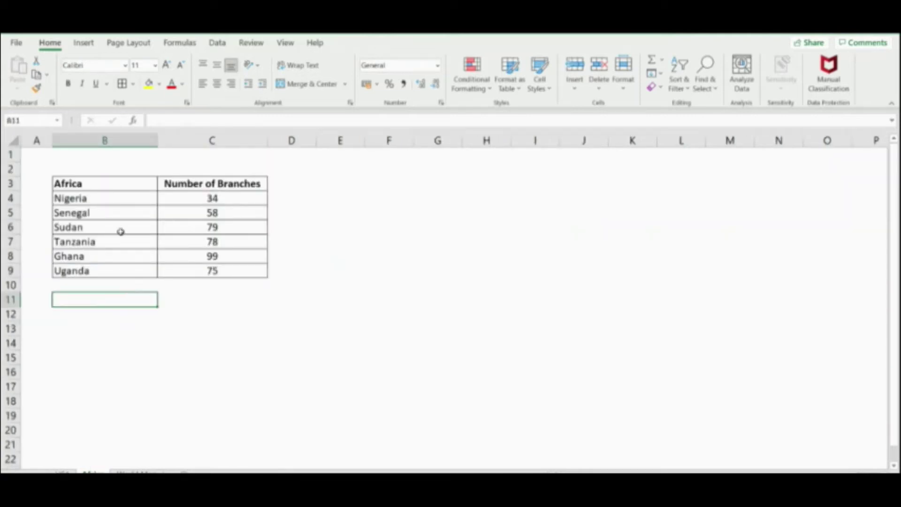
click(104, 183)
key(ctrl+a)
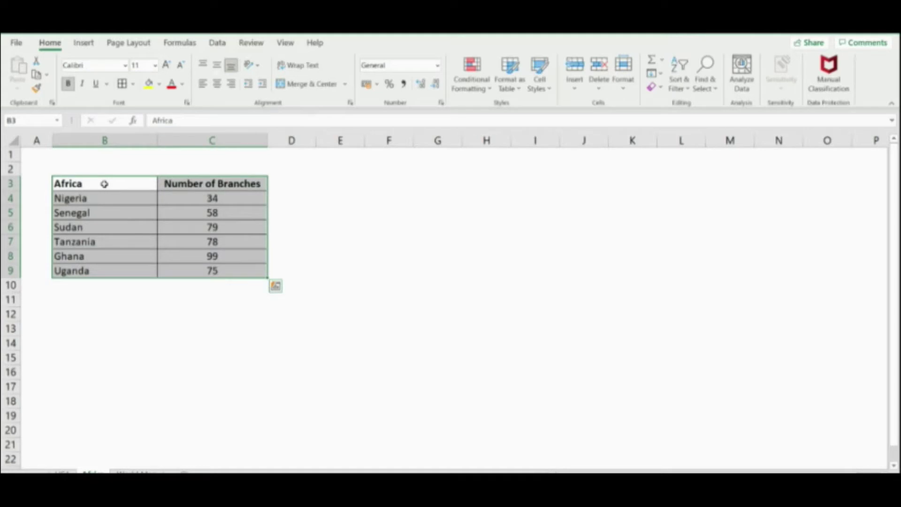
click(84, 43)
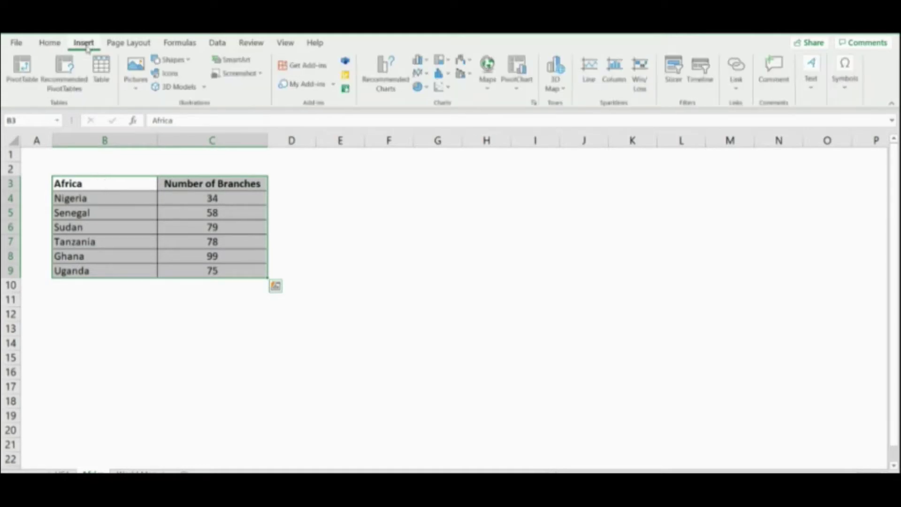
click(98, 83)
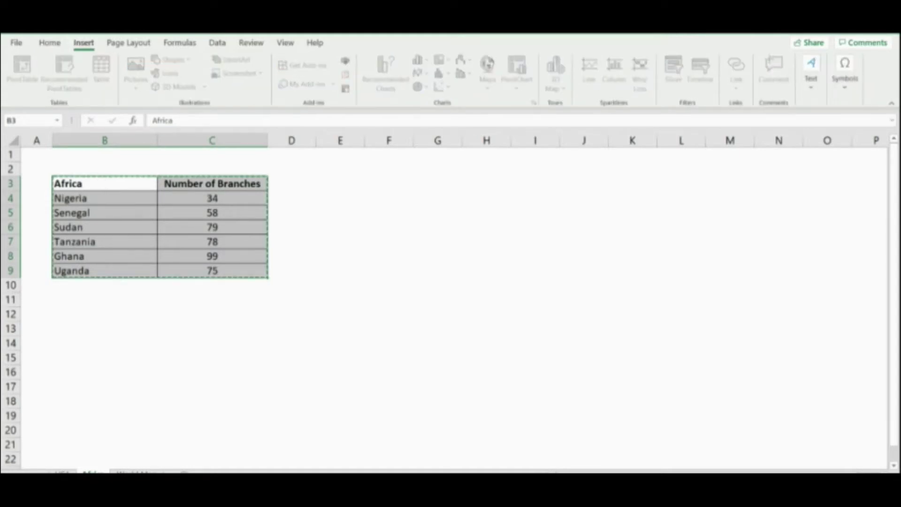
key(Return)
Convert the African country names to the Geography data type and reselect the table.
click(121, 287)
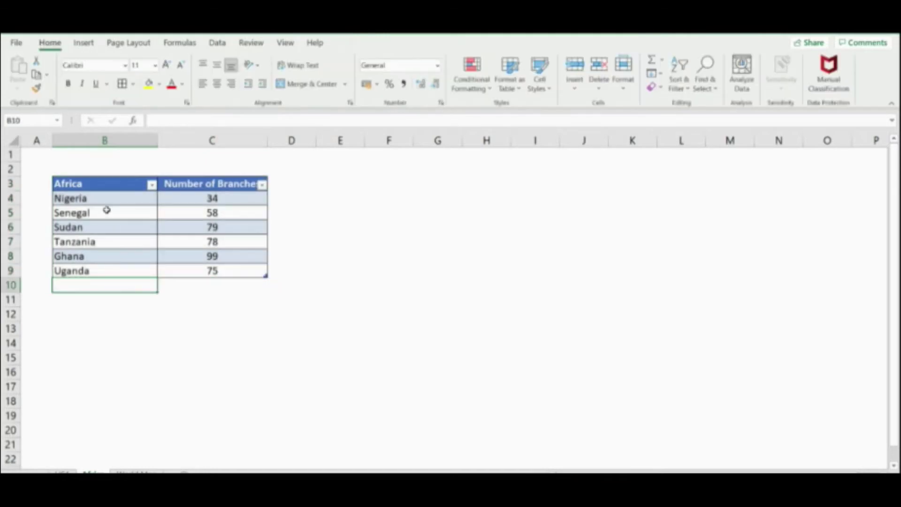
drag(105, 198, 100, 270)
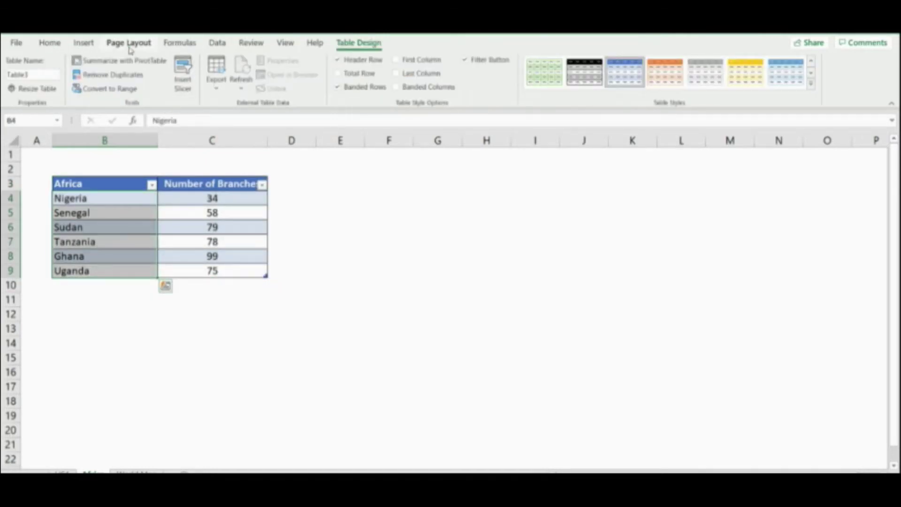
click(216, 47)
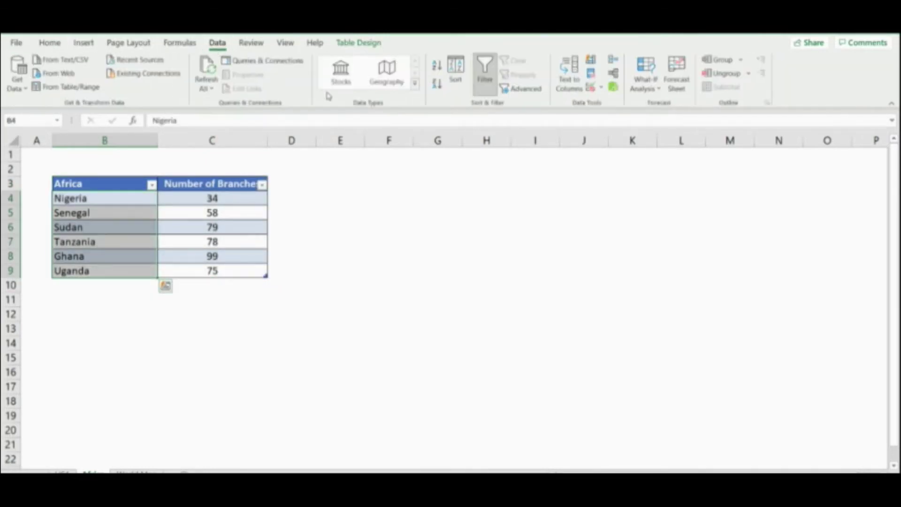
click(386, 83)
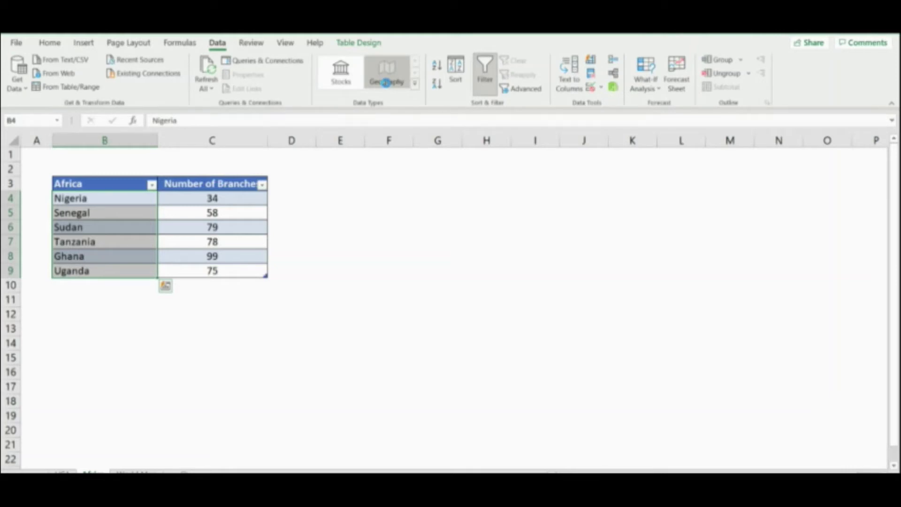
click(89, 296)
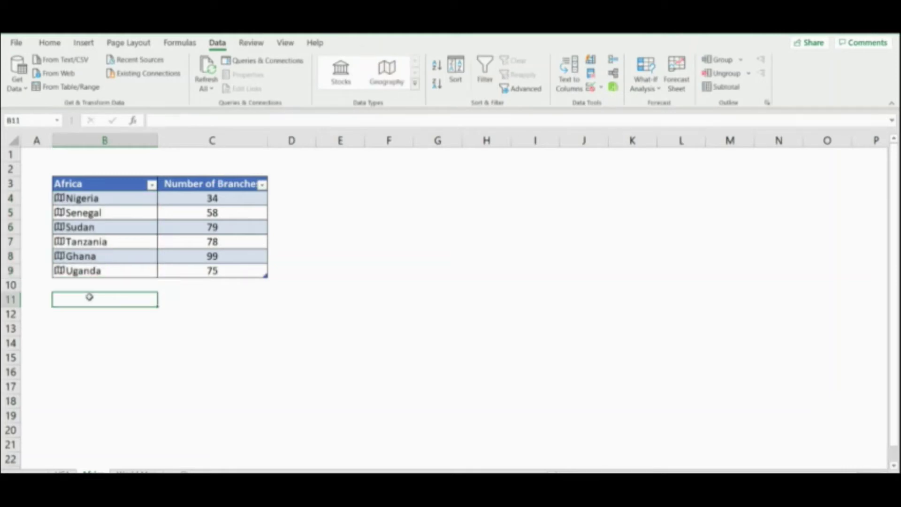
click(109, 186)
Insert a Filled Map chart of the Africa branch counts.
click(84, 43)
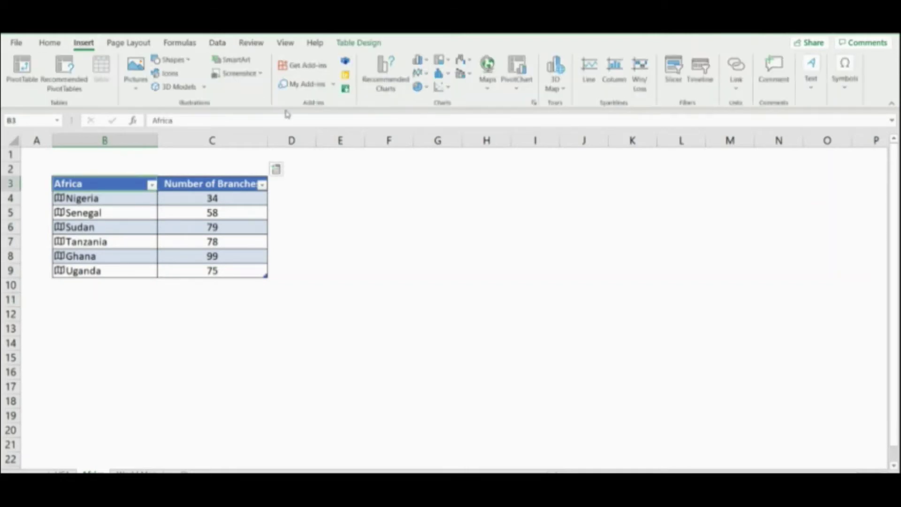
click(489, 84)
click(493, 131)
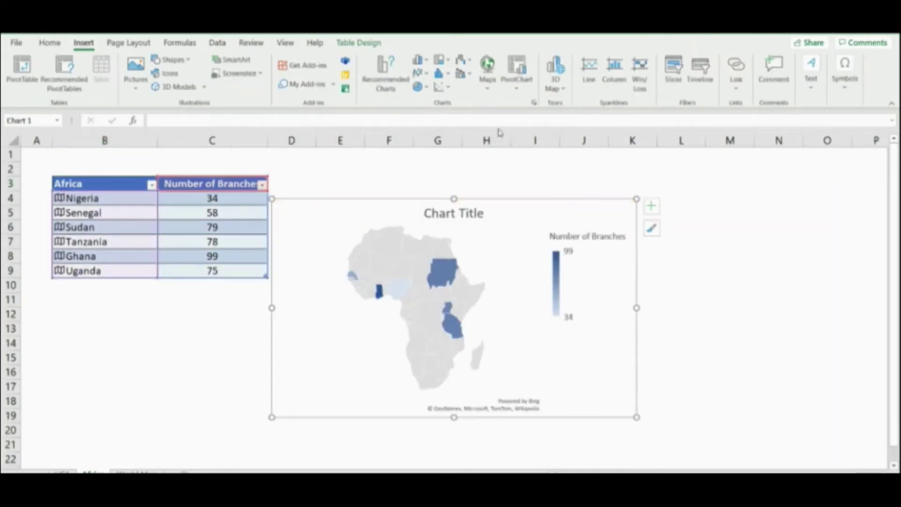
Place the Africa map beside the table, enlarge it, and go to the world population sheet.
drag(352, 201, 367, 173)
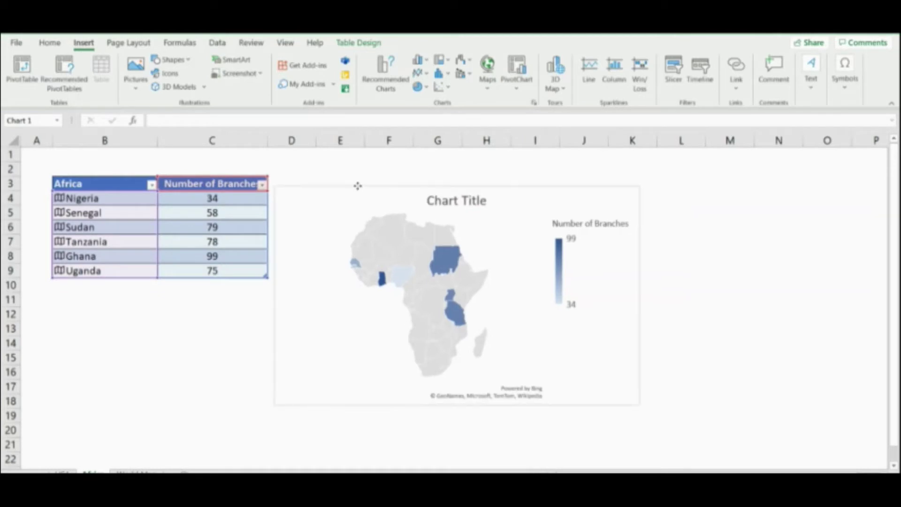
drag(652, 390, 763, 436)
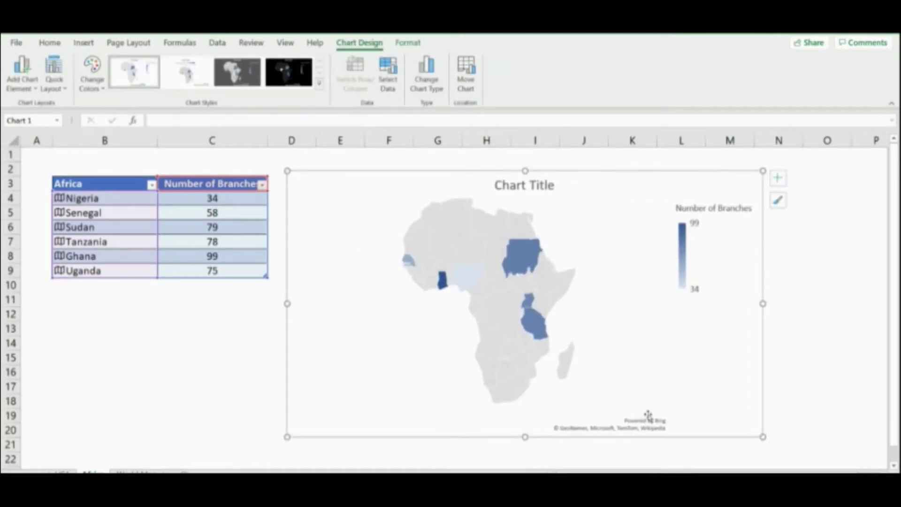
click(791, 283)
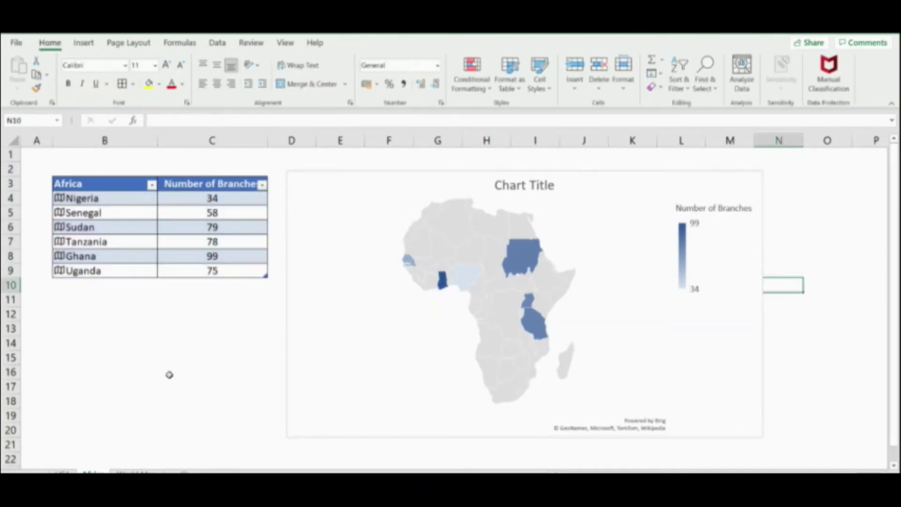
click(121, 324)
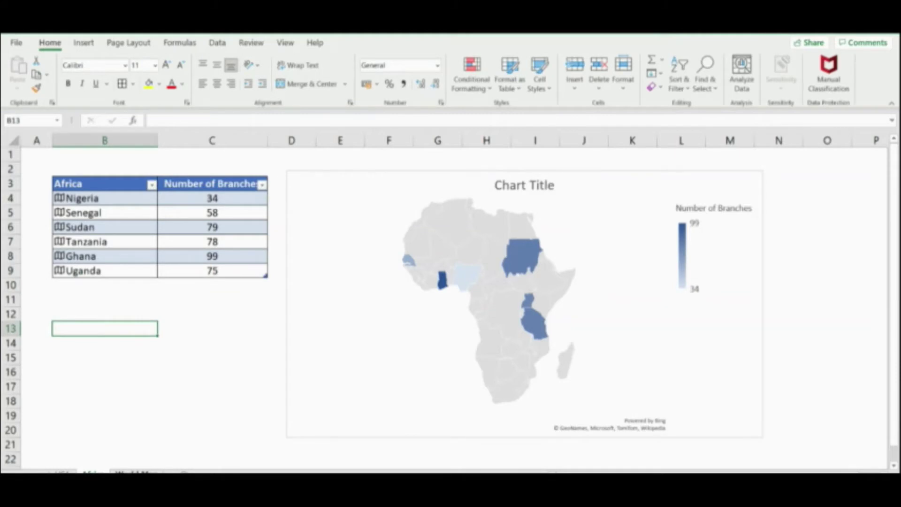
click(131, 471)
Make the Country/Population 2020 list B2:C234 a table, then select the country names.
click(98, 180)
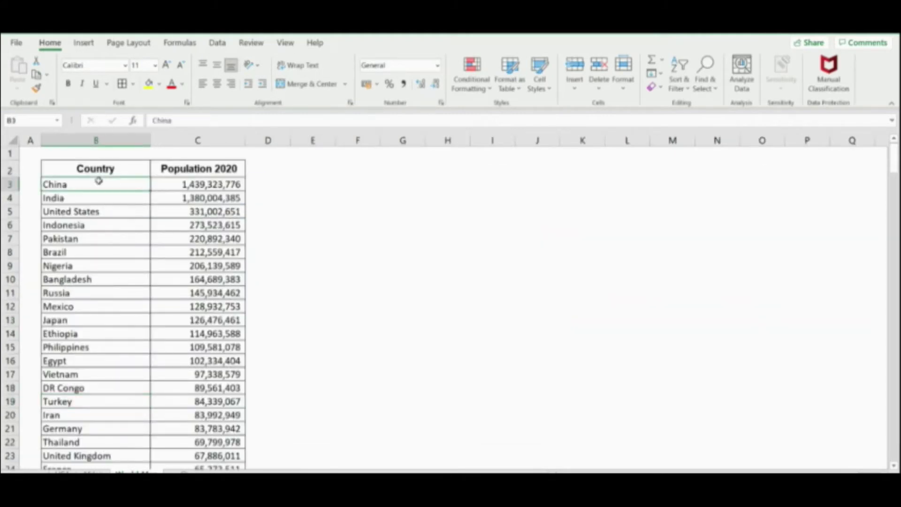
click(112, 171)
click(192, 173)
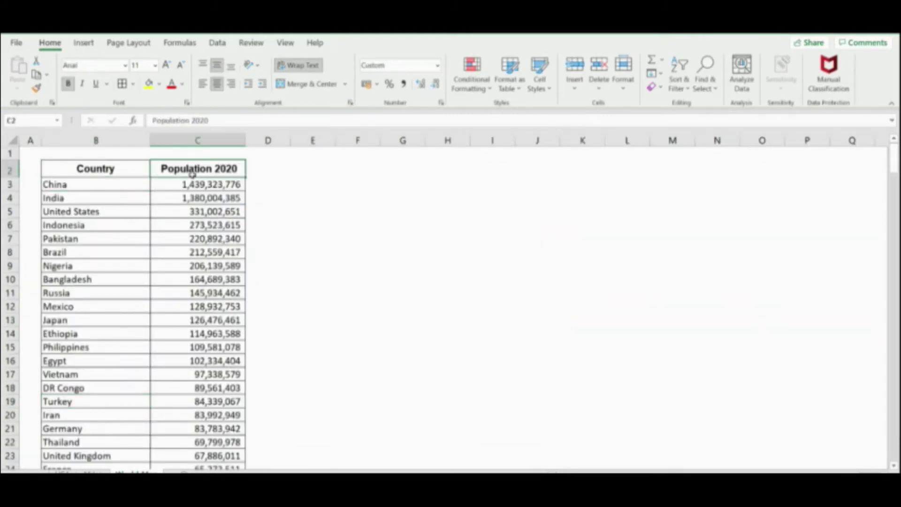
click(112, 178)
key(ctrl+shift+End)
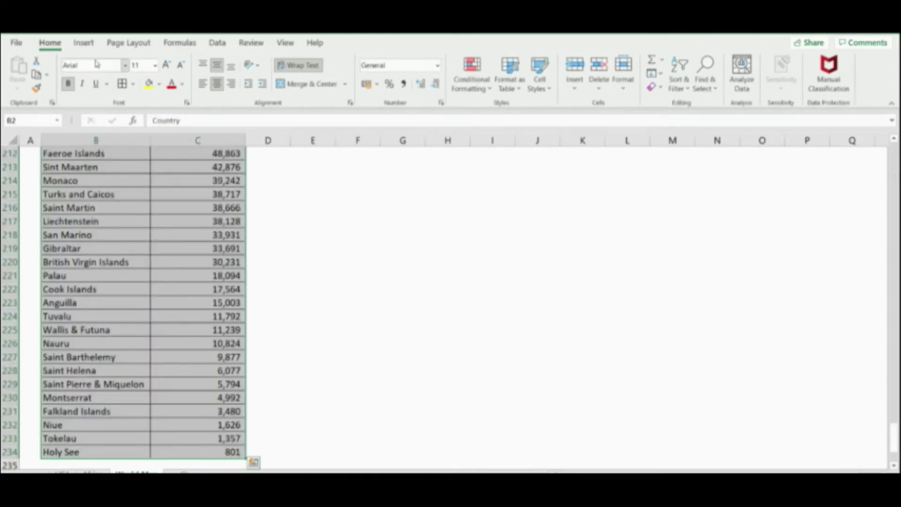
click(83, 43)
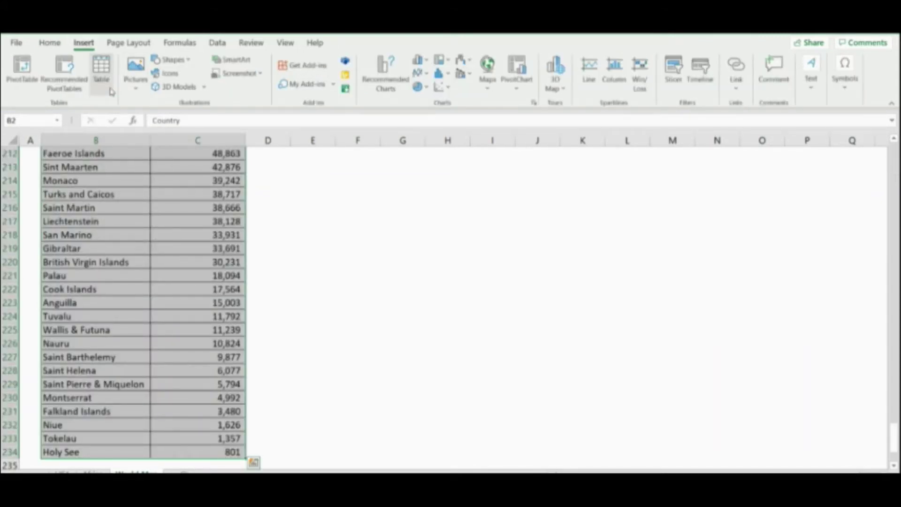
key(ctrl+c)
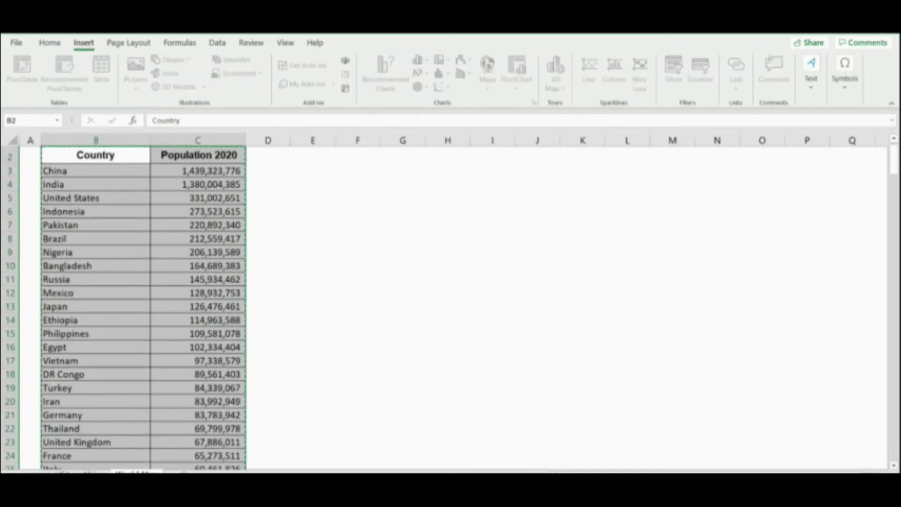
key(Return)
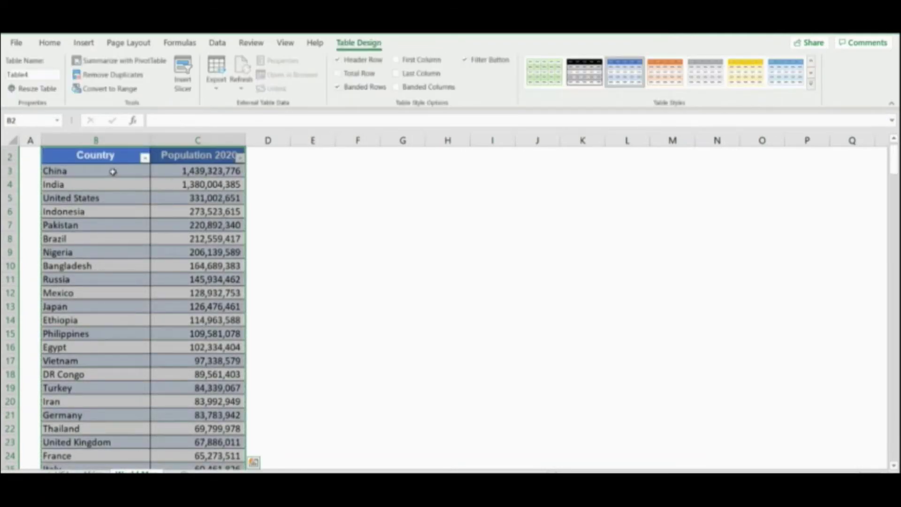
click(114, 172)
key(ctrl+shift+Down)
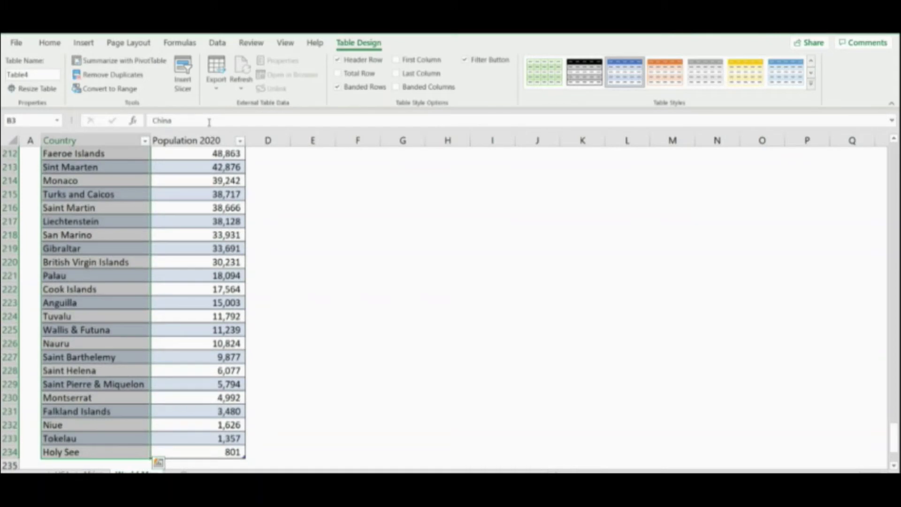
Convert the country names in B3:B234 to the Geography data type.
click(217, 44)
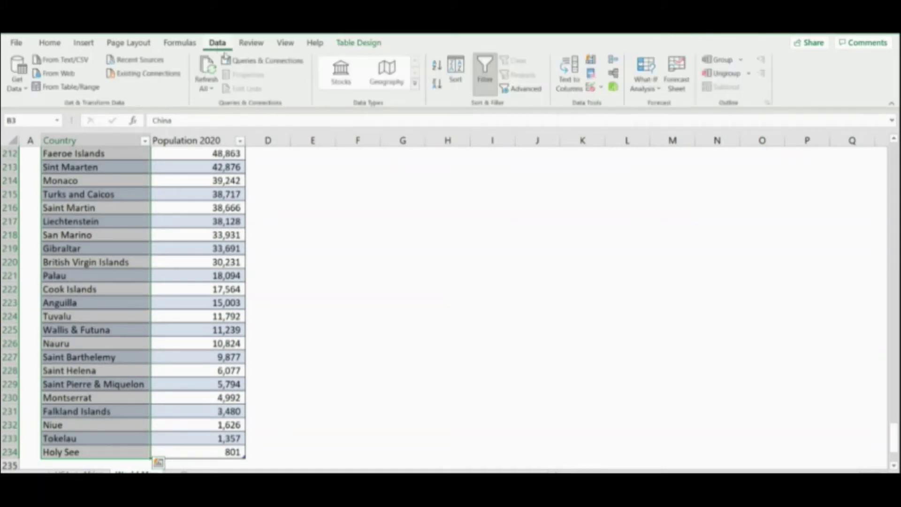
click(385, 75)
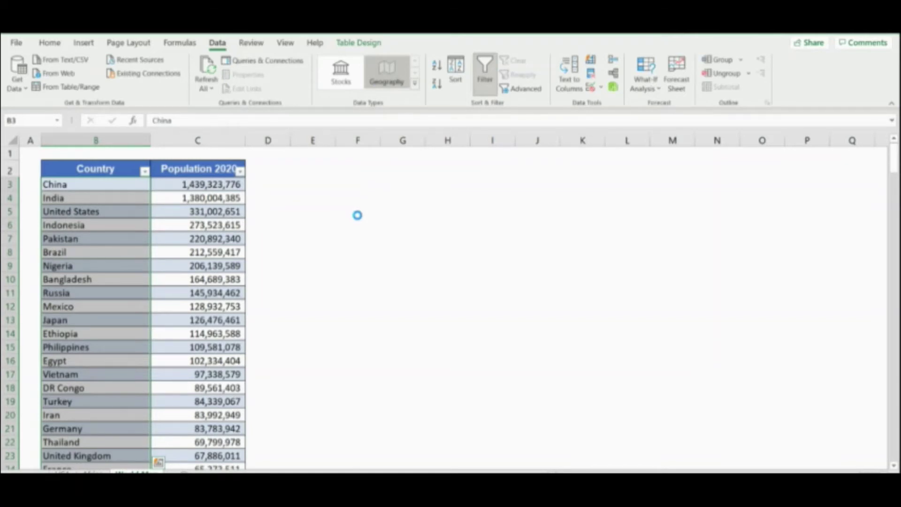
click(357, 215)
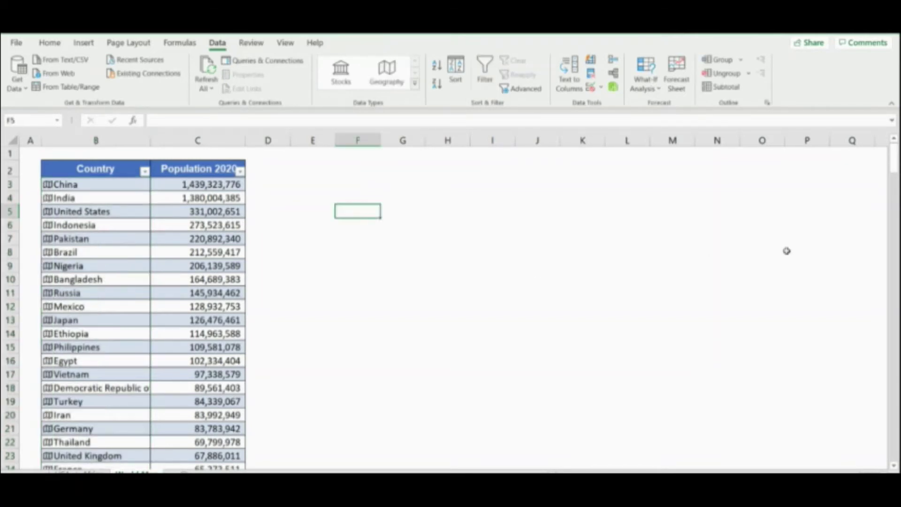
mouse_move(895, 167)
mouse_down()
mouse_move(894, 441)
mouse_move(894, 157)
mouse_up()
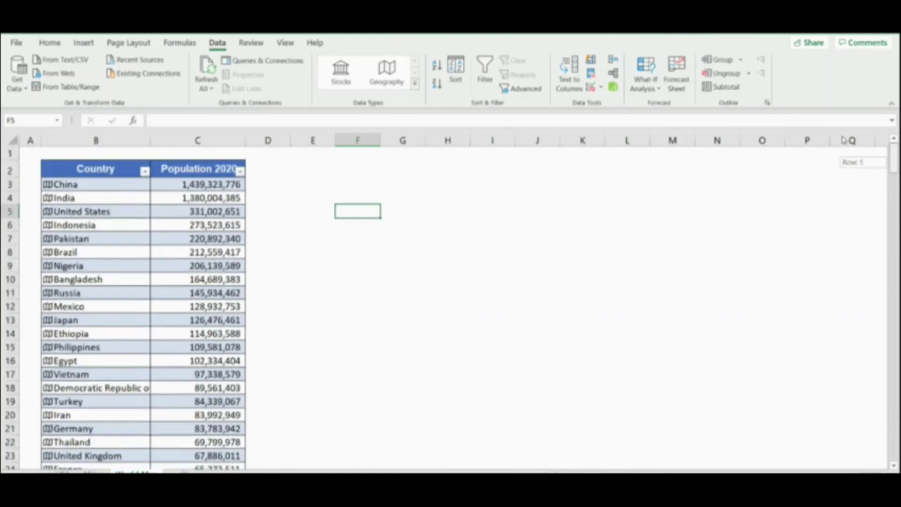
Insert a Filled Map chart of 2020 population by country from the table.
click(118, 168)
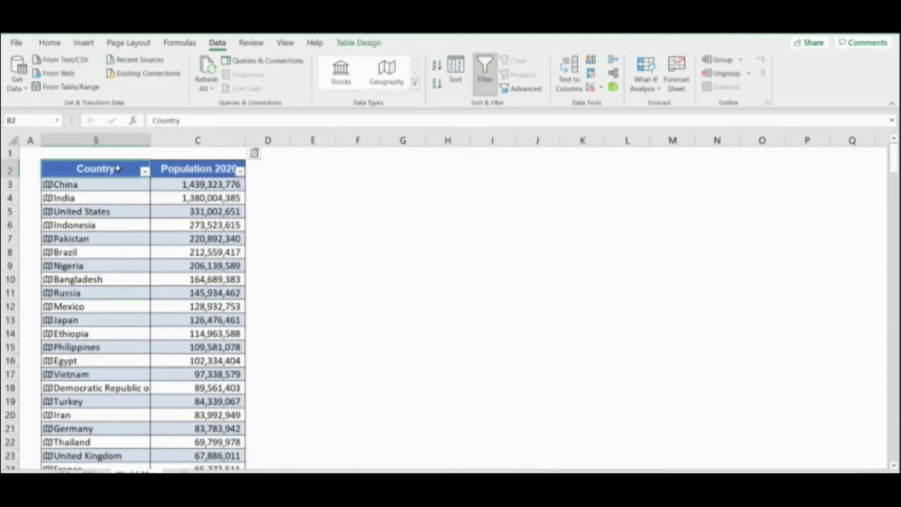
click(84, 43)
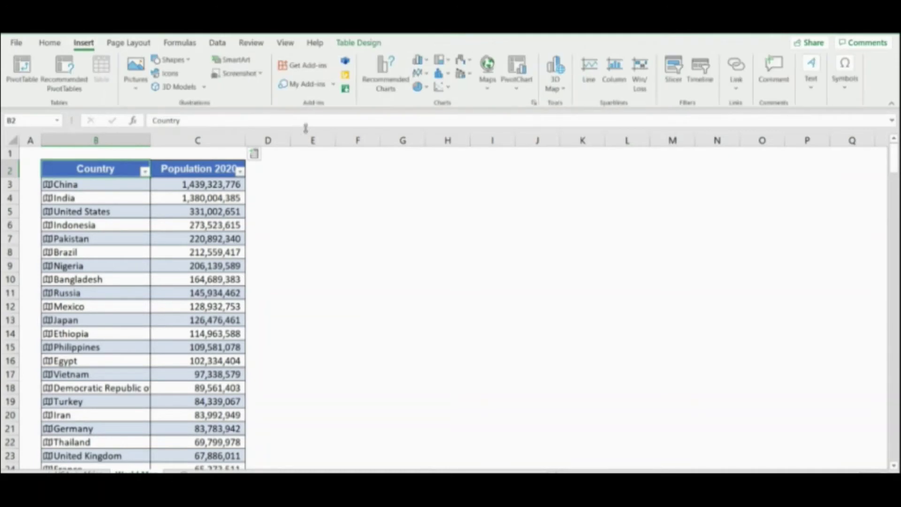
click(488, 77)
click(492, 131)
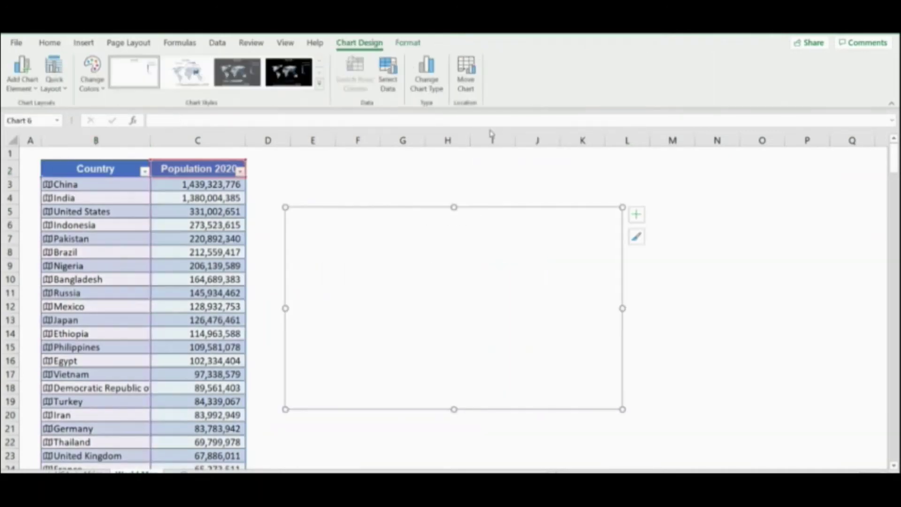
Enlarge the world map and move it up beside the population table.
drag(623, 411, 802, 463)
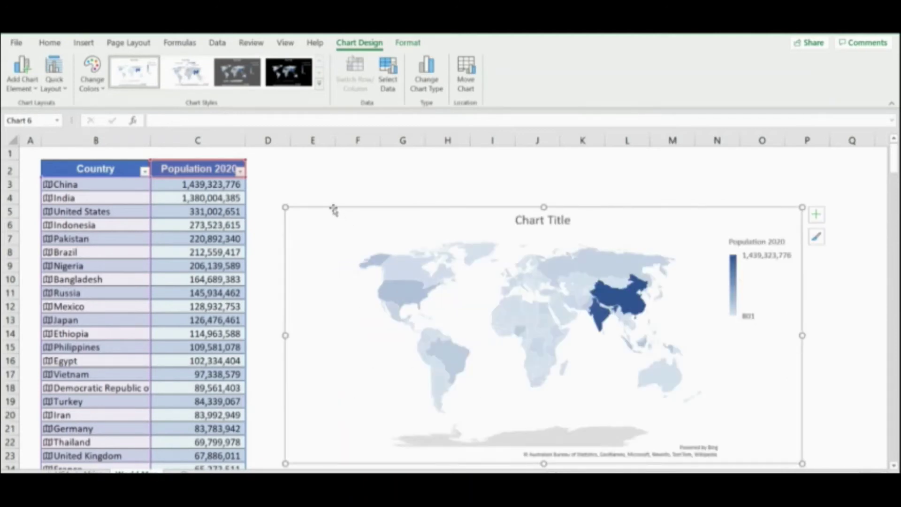
drag(334, 207, 303, 162)
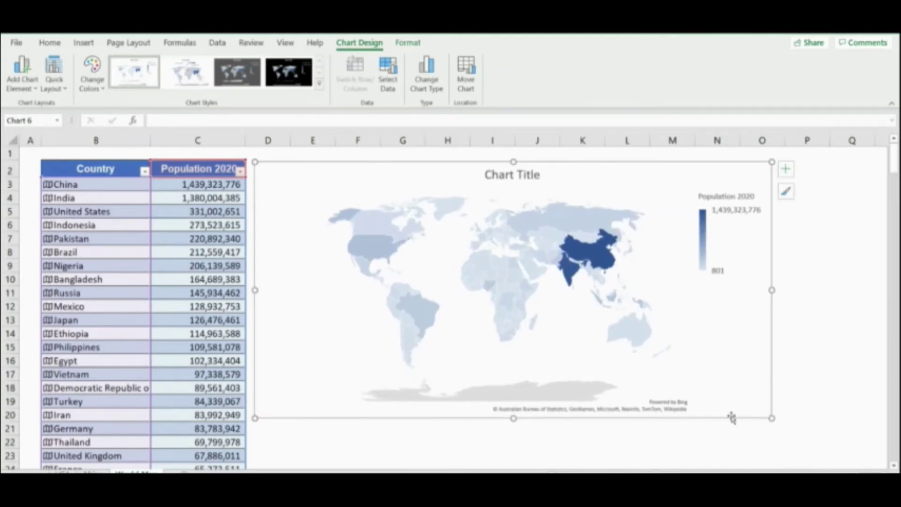
drag(772, 419, 778, 435)
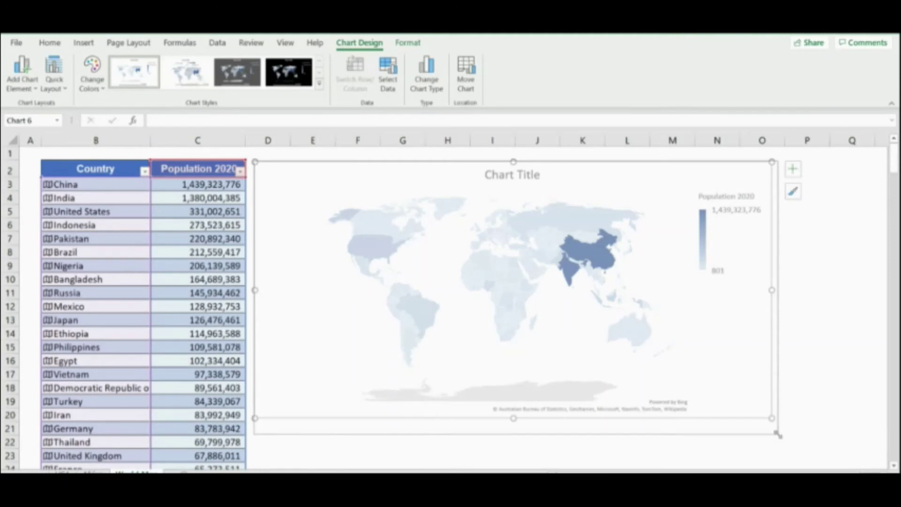
click(361, 442)
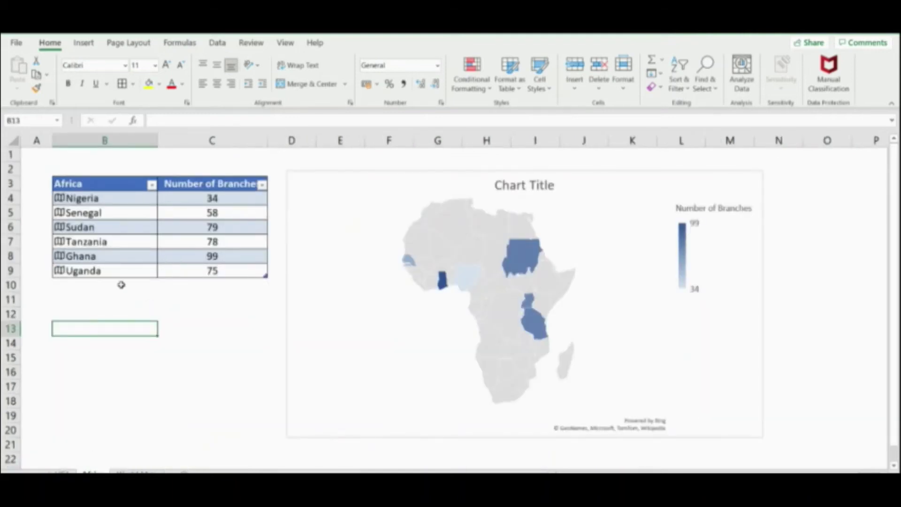
On the Africa sheet, add Gambia with 100 branches as a new row below Uganda.
click(121, 285)
click(121, 271)
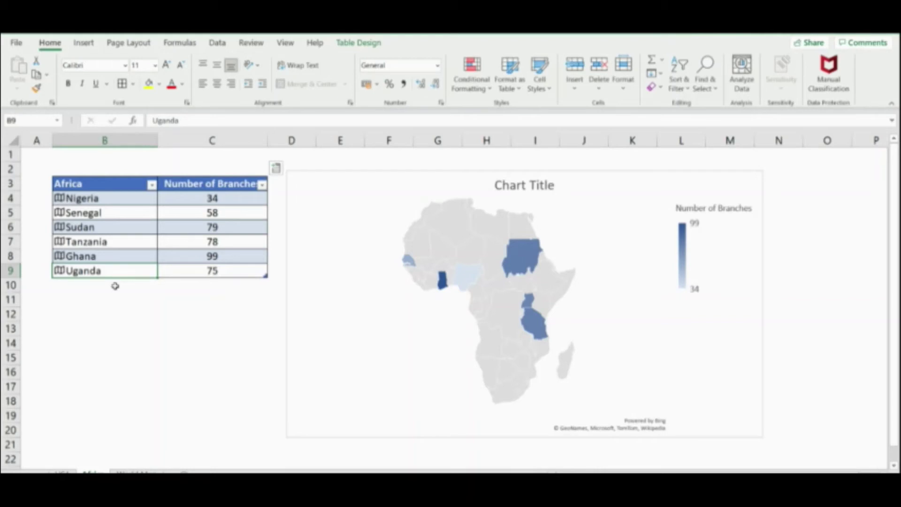
click(115, 285)
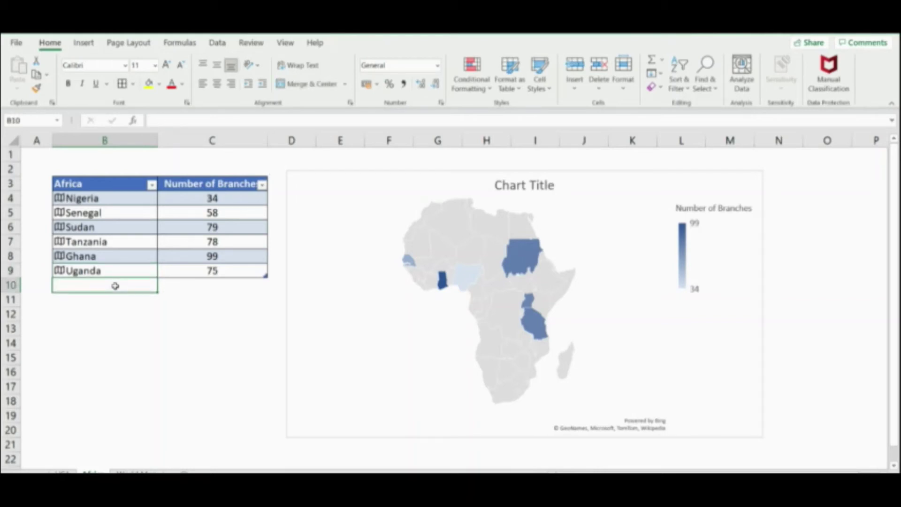
text(Gambia)
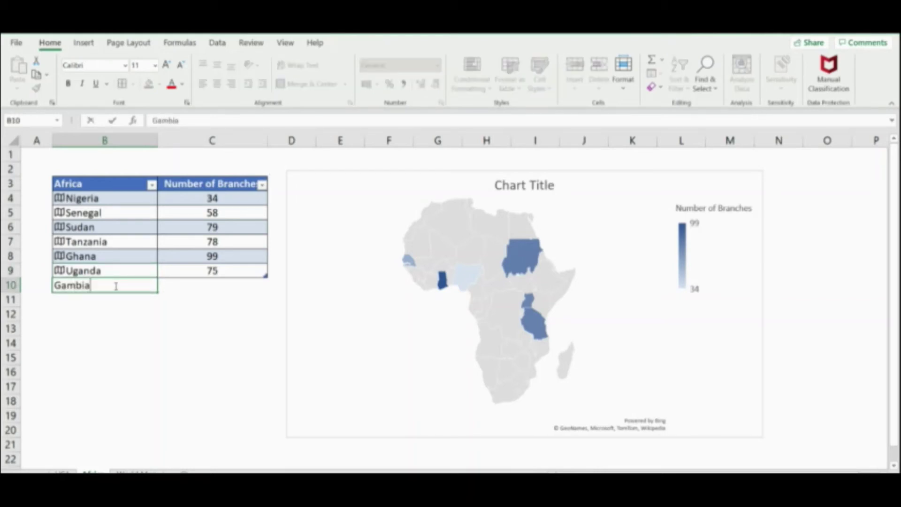
key(ctrl+Return)
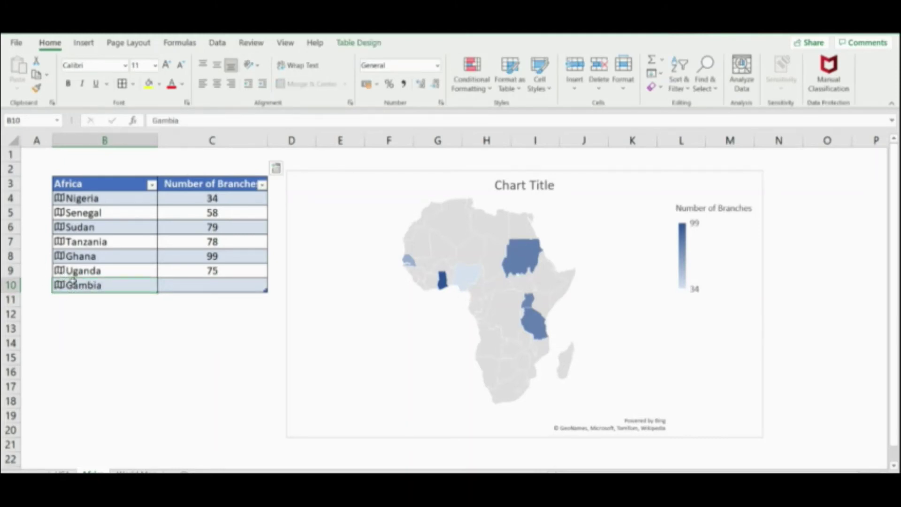
click(208, 286)
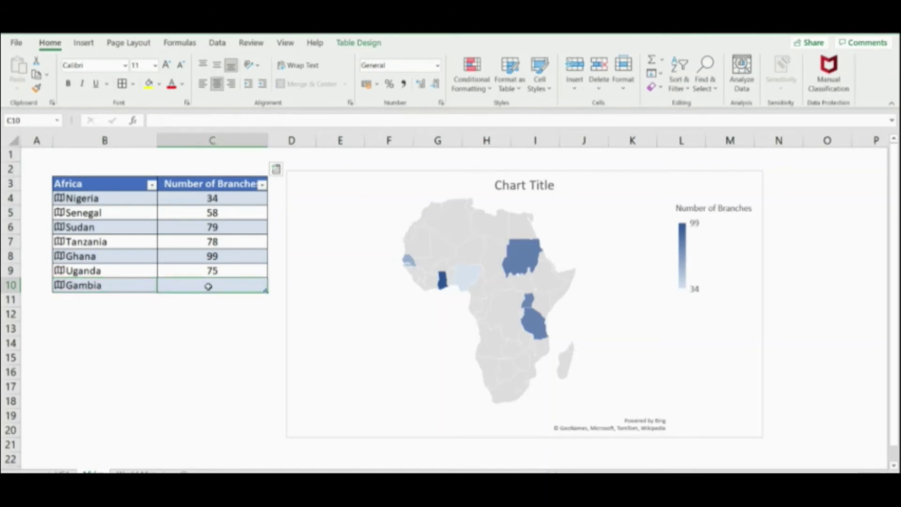
text(100)
key(Return)
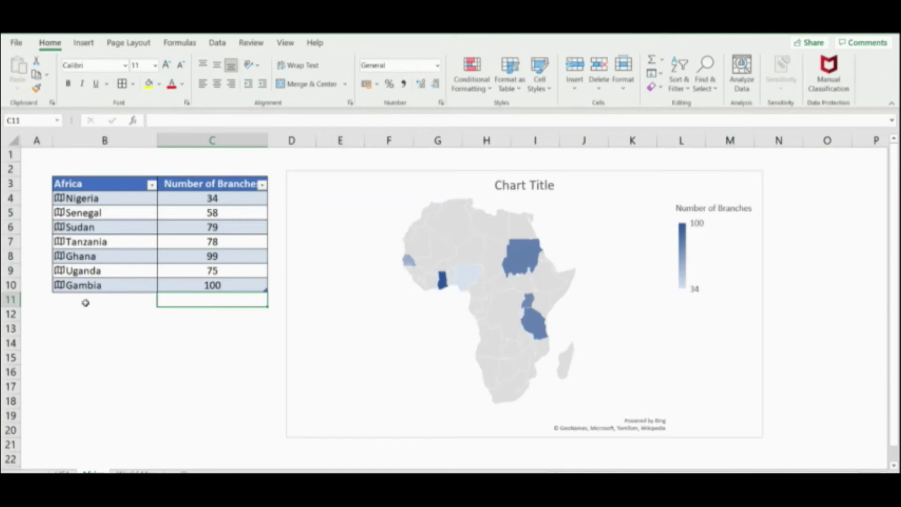
Turn on Data Labels so each state on the US map shows its branch count.
click(610, 180)
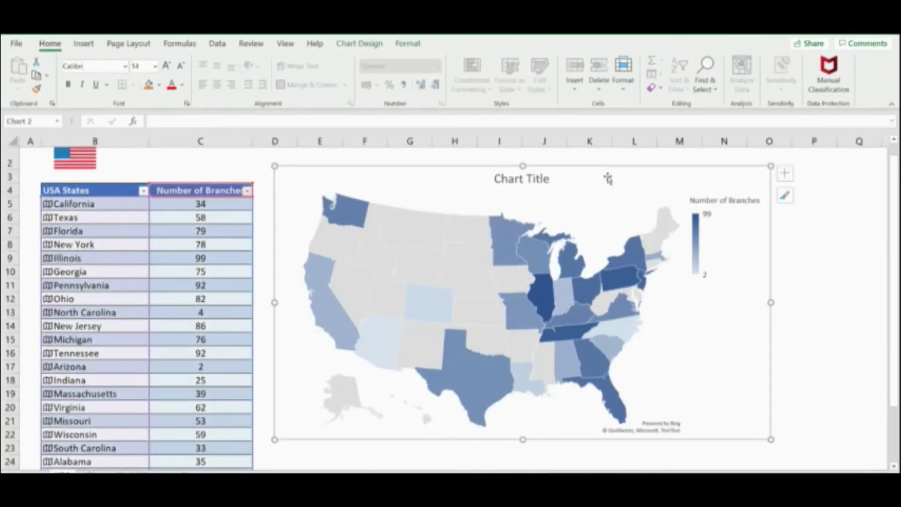
click(784, 173)
click(811, 200)
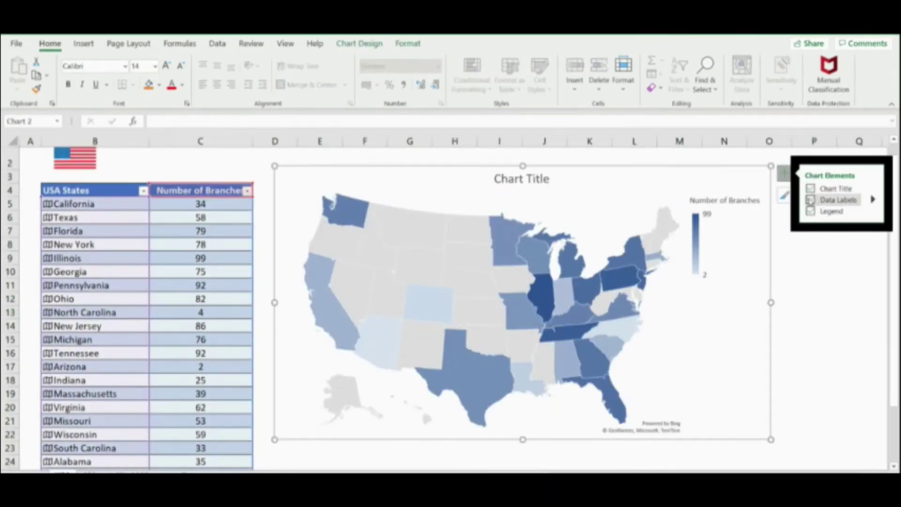
click(802, 297)
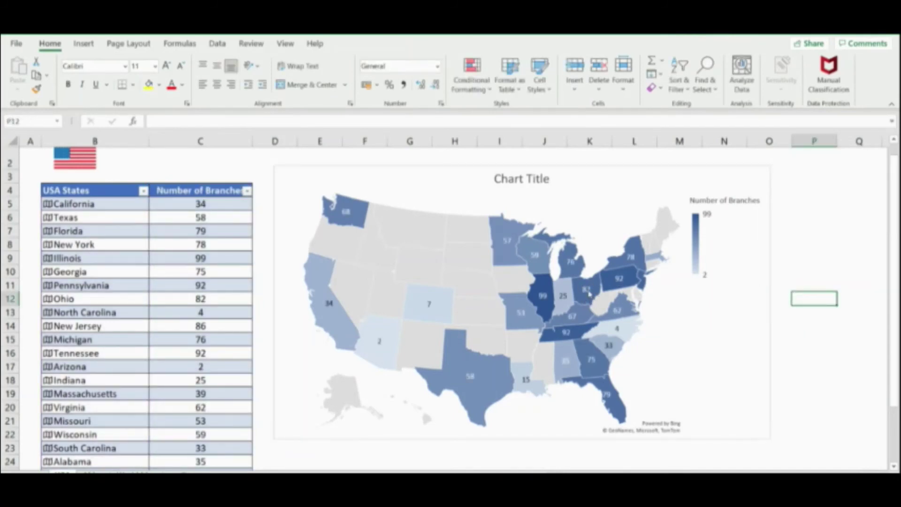
click(753, 182)
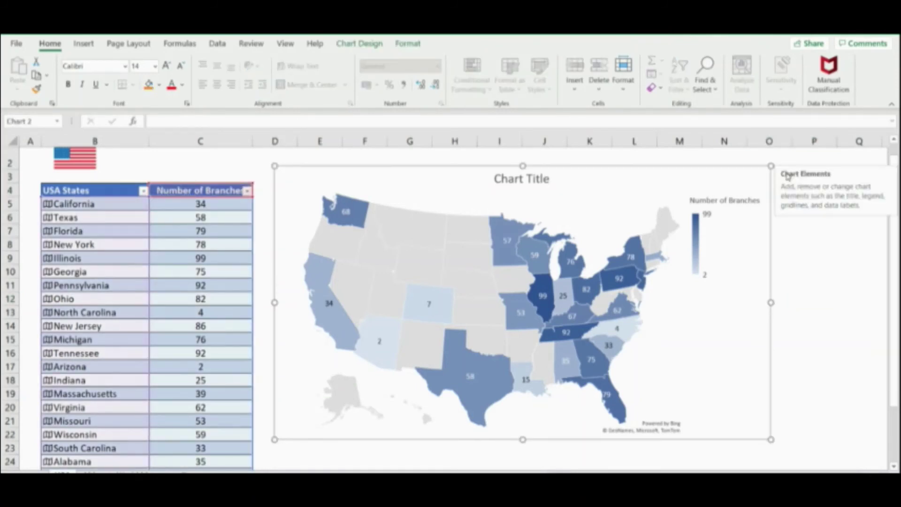
click(796, 229)
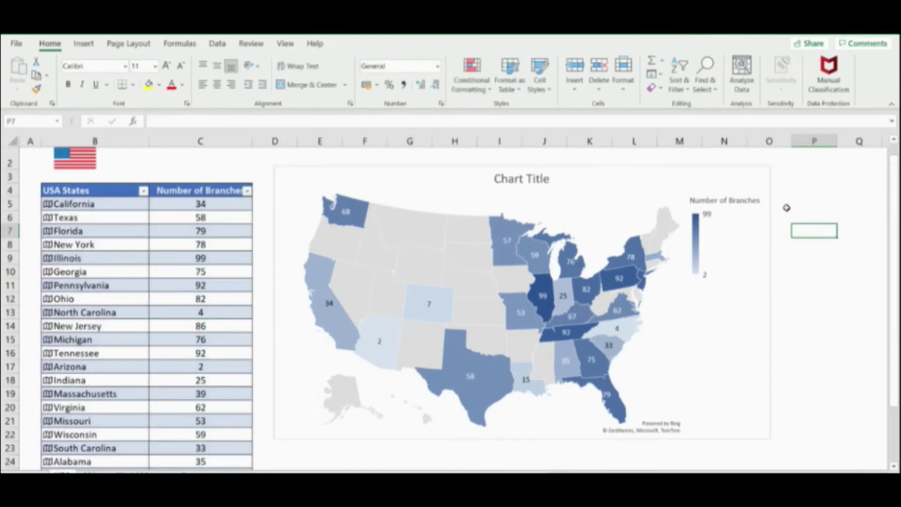
Set the map's data labels to show Category Name and turn off Value.
right_click(543, 299)
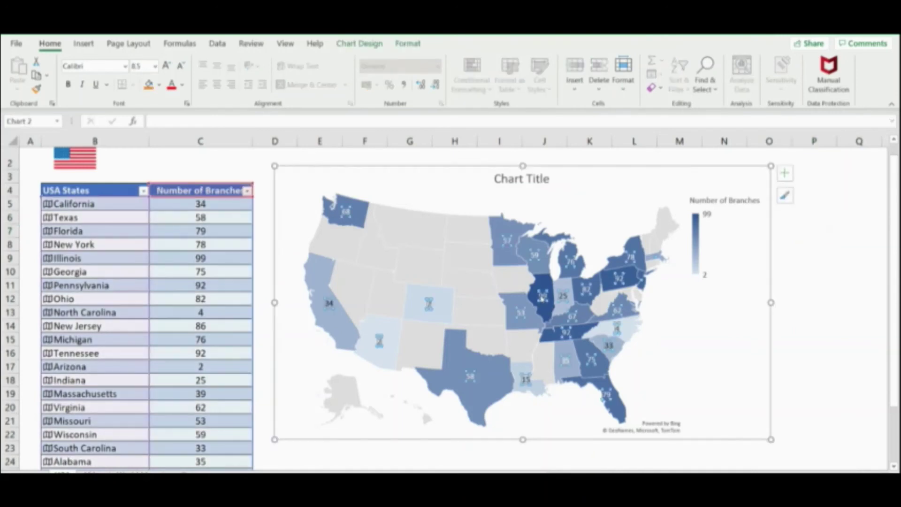
click(579, 443)
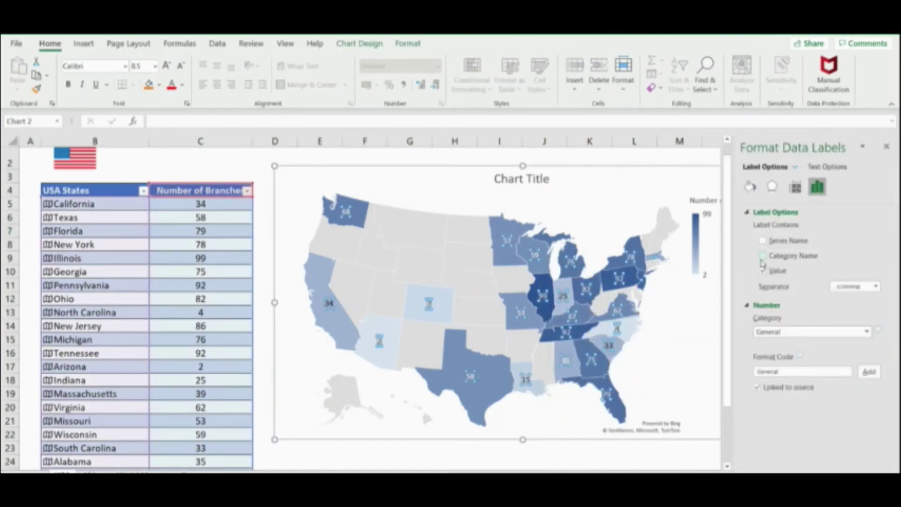
click(762, 256)
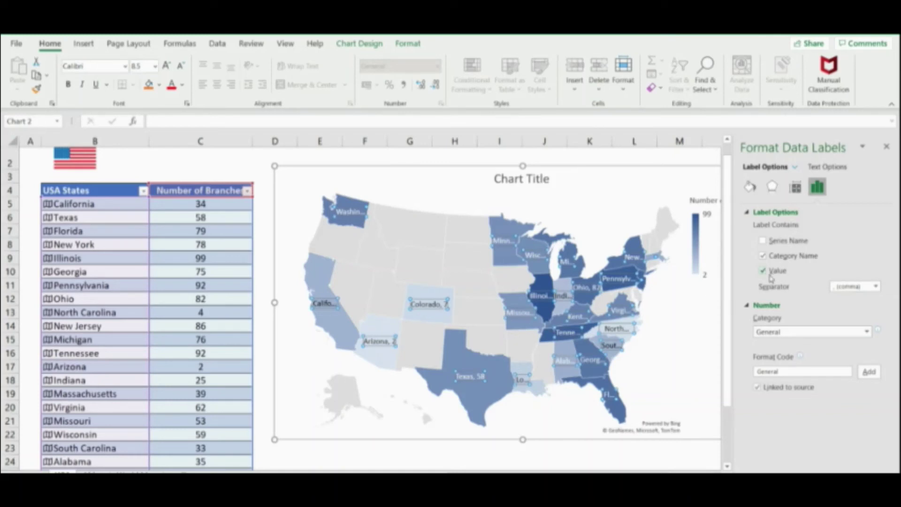
click(767, 273)
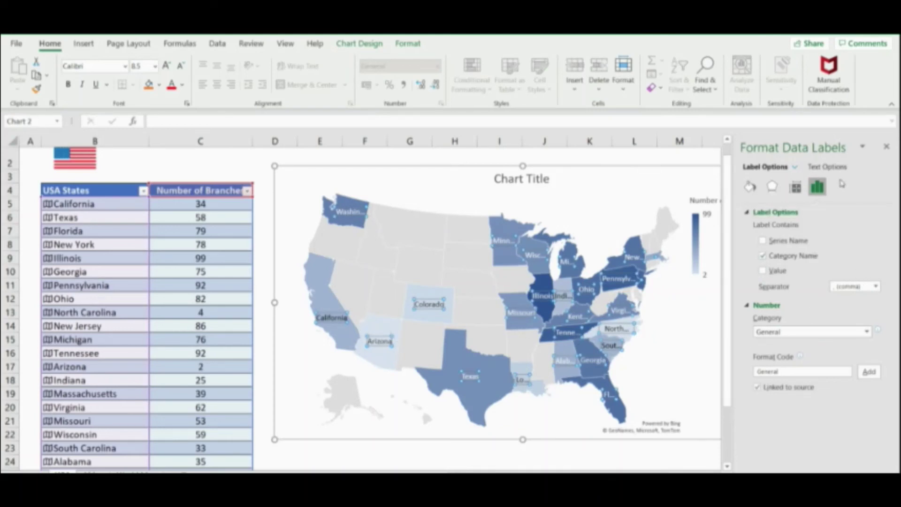
click(889, 149)
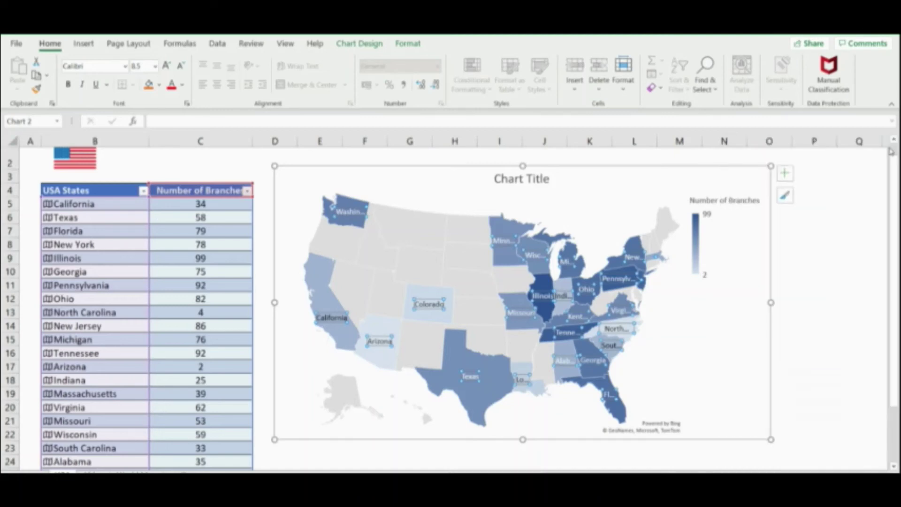
click(822, 245)
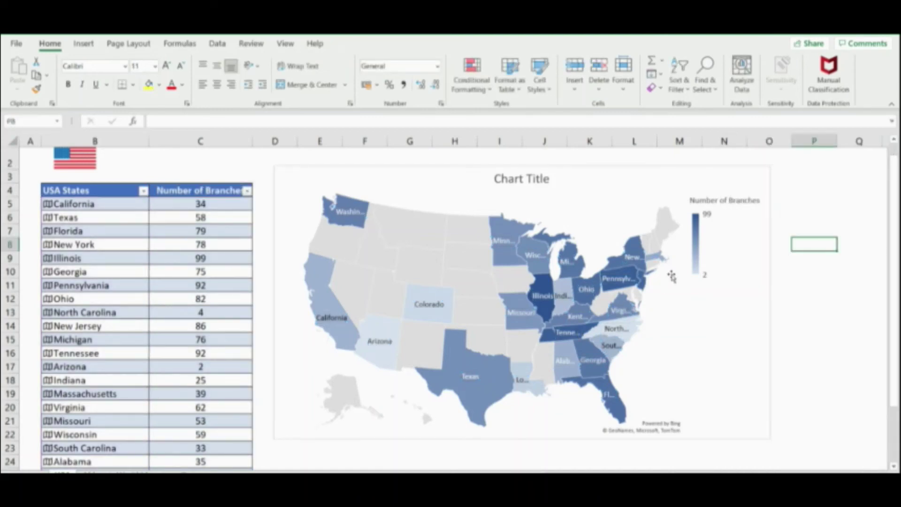
Set the map series colour to Diverging (3-color), midpoint 50.5 between 2 and 99.
click(709, 244)
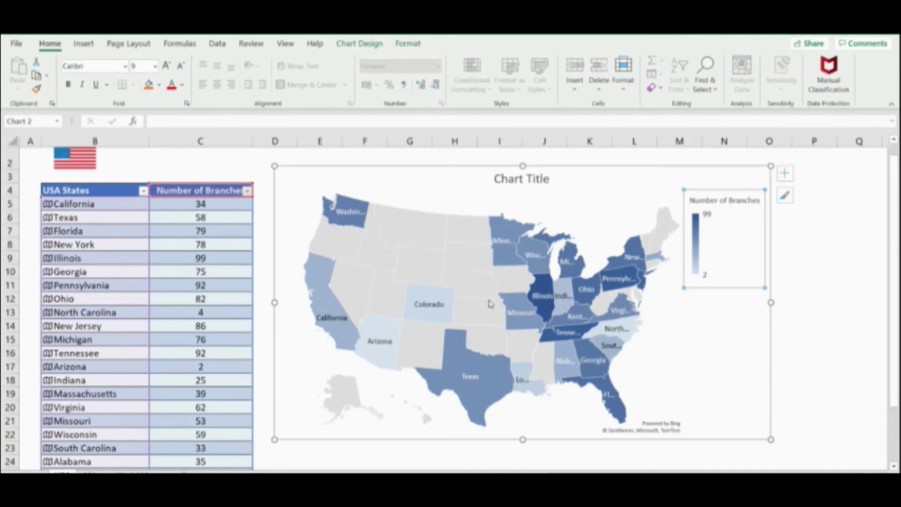
right_click(468, 267)
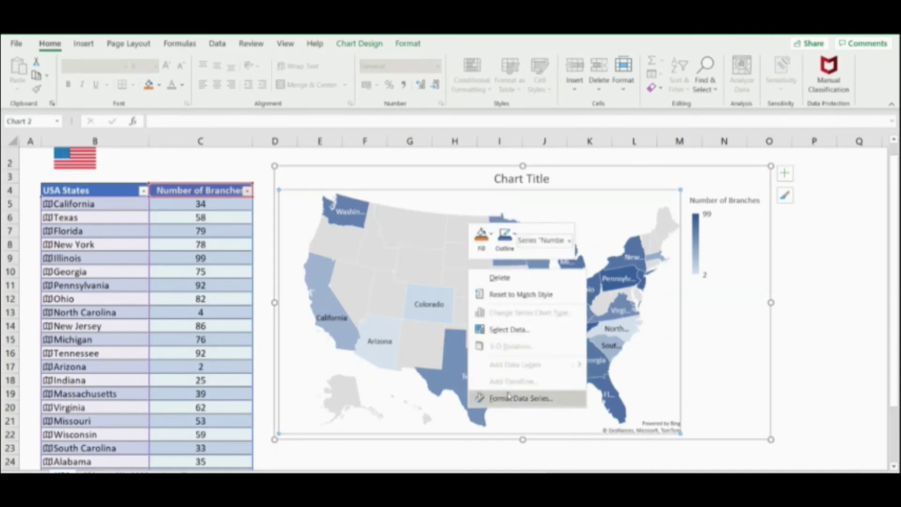
click(509, 398)
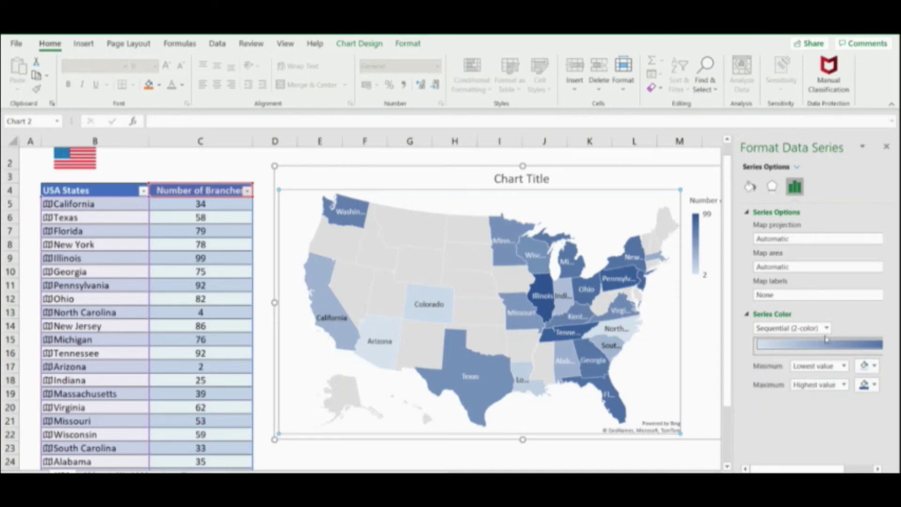
click(826, 328)
click(789, 351)
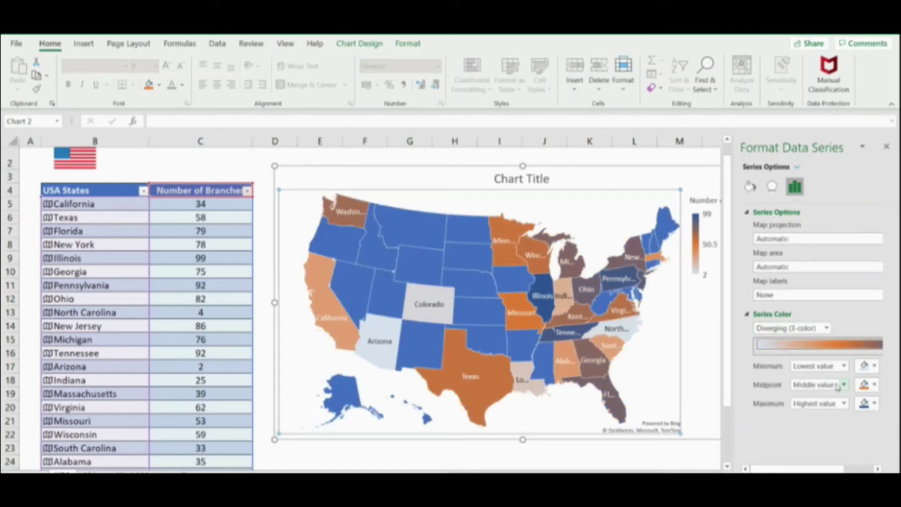
Try green and white as the midpoint colour, then settle on light orange.
click(875, 388)
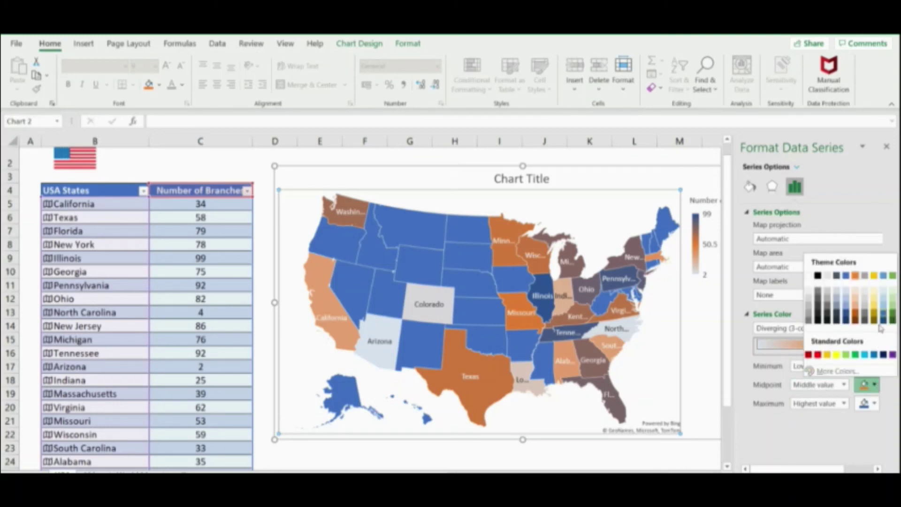
click(892, 307)
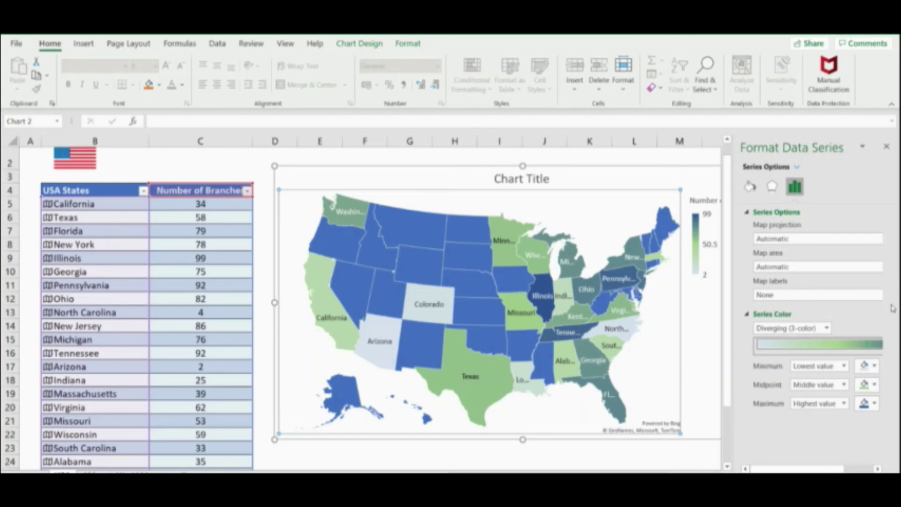
click(867, 384)
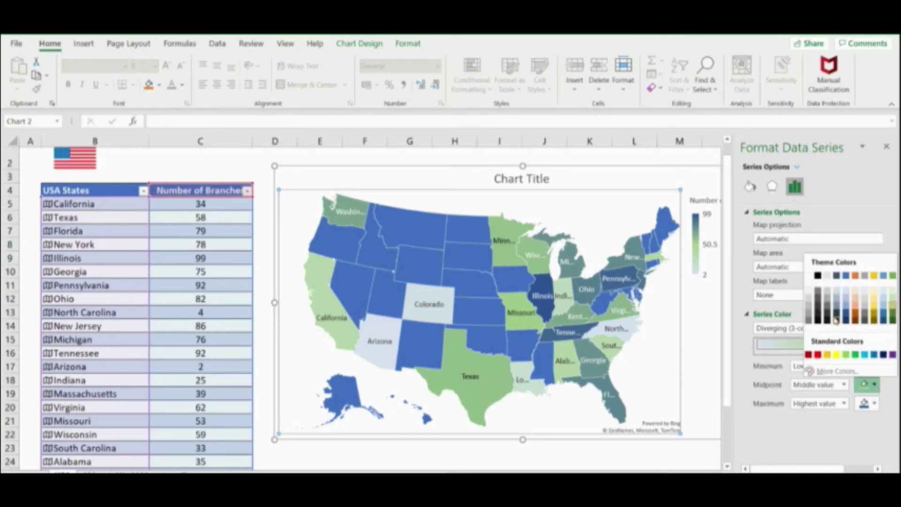
click(808, 281)
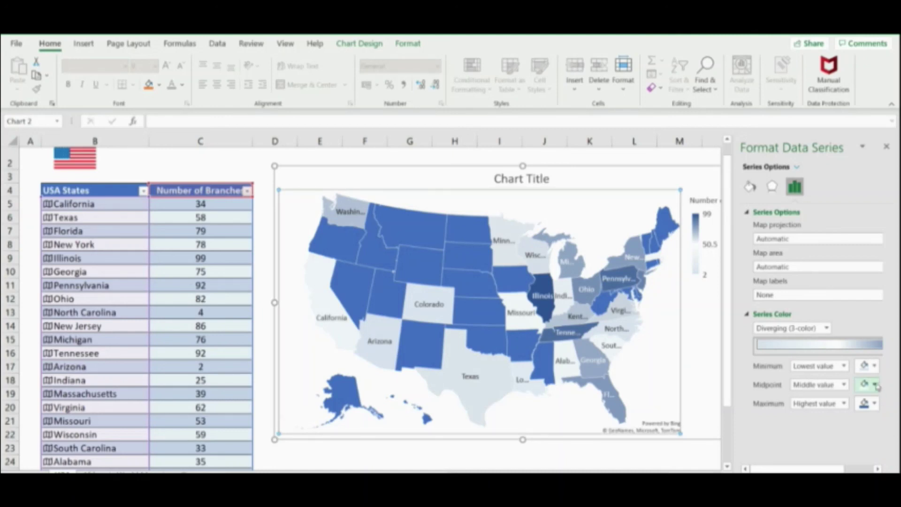
click(868, 384)
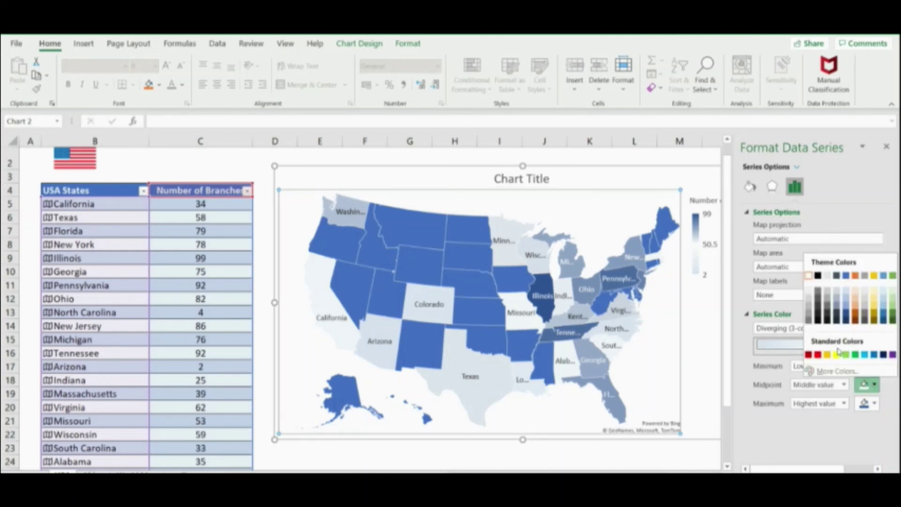
click(855, 302)
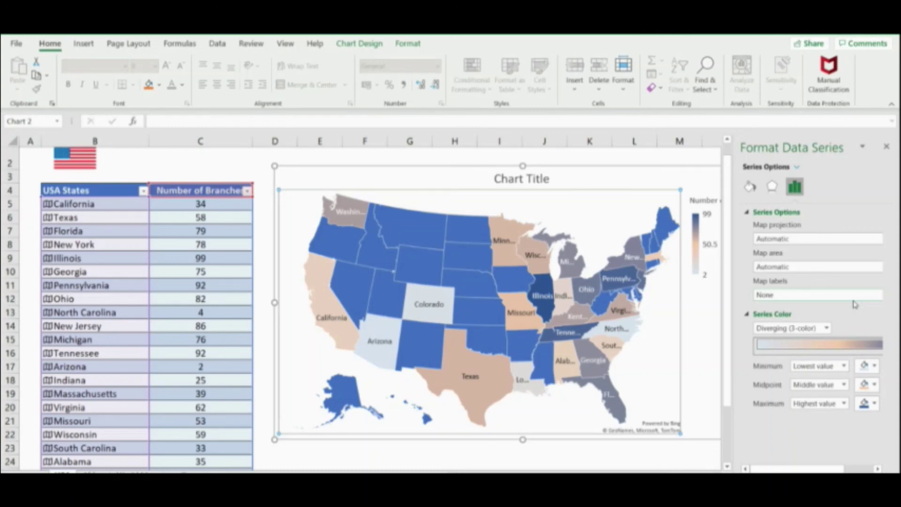
click(887, 147)
click(832, 306)
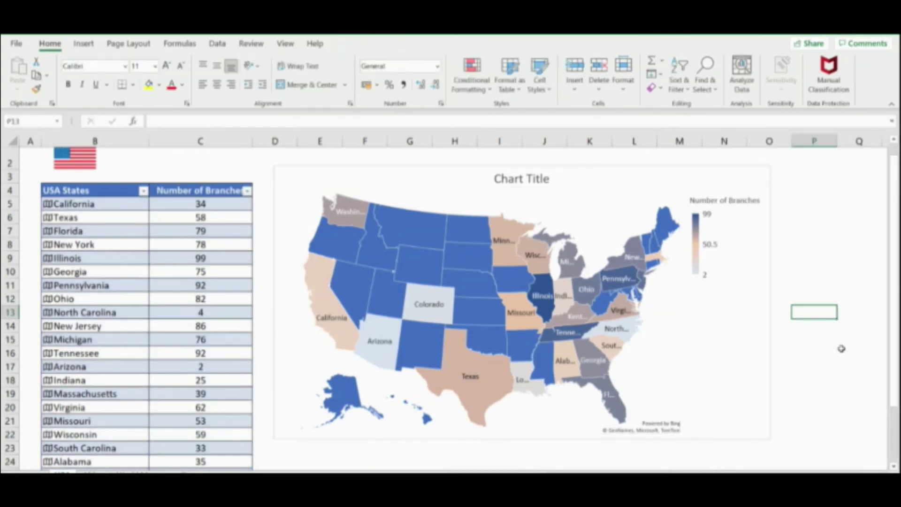